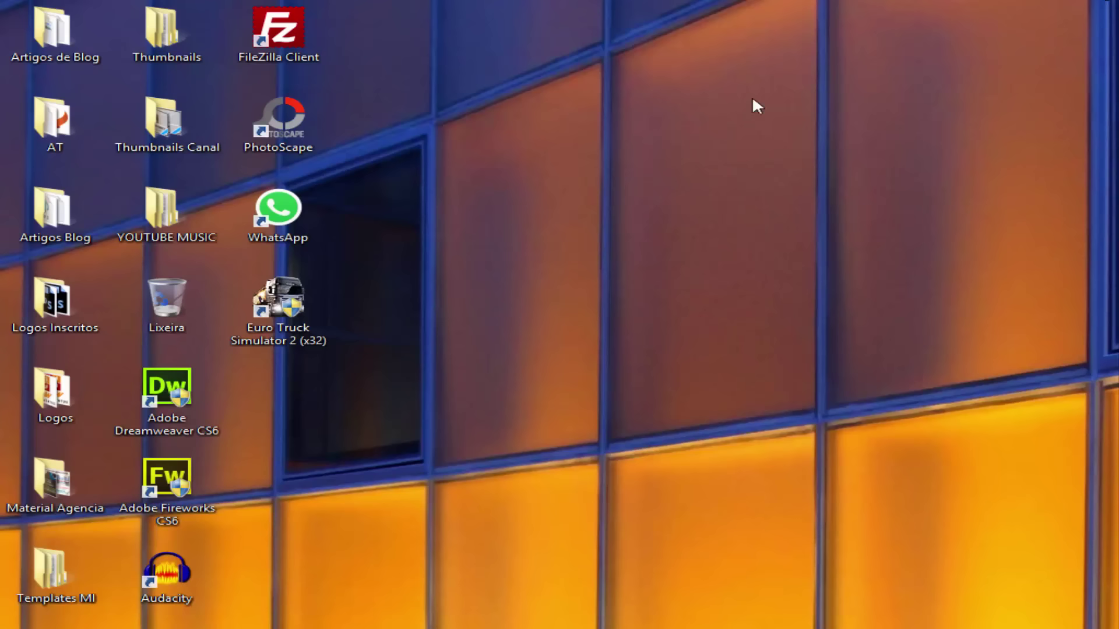
# Step: Open the performance options from the computer's advanced system settings
pyautogui.press('super+e')
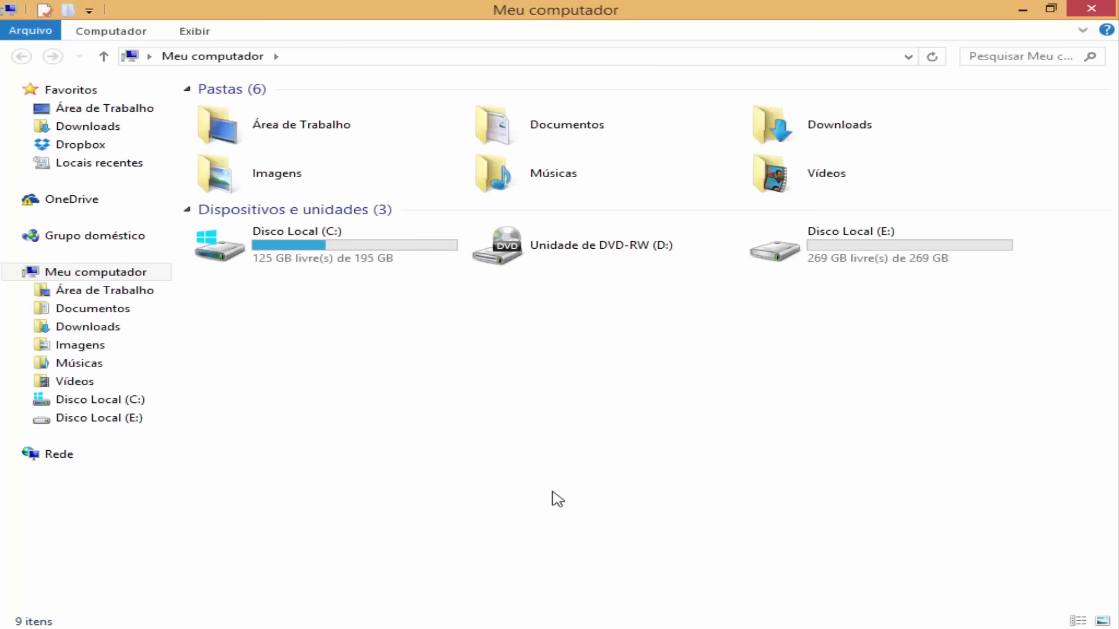
pyautogui.rightClick(544, 424)
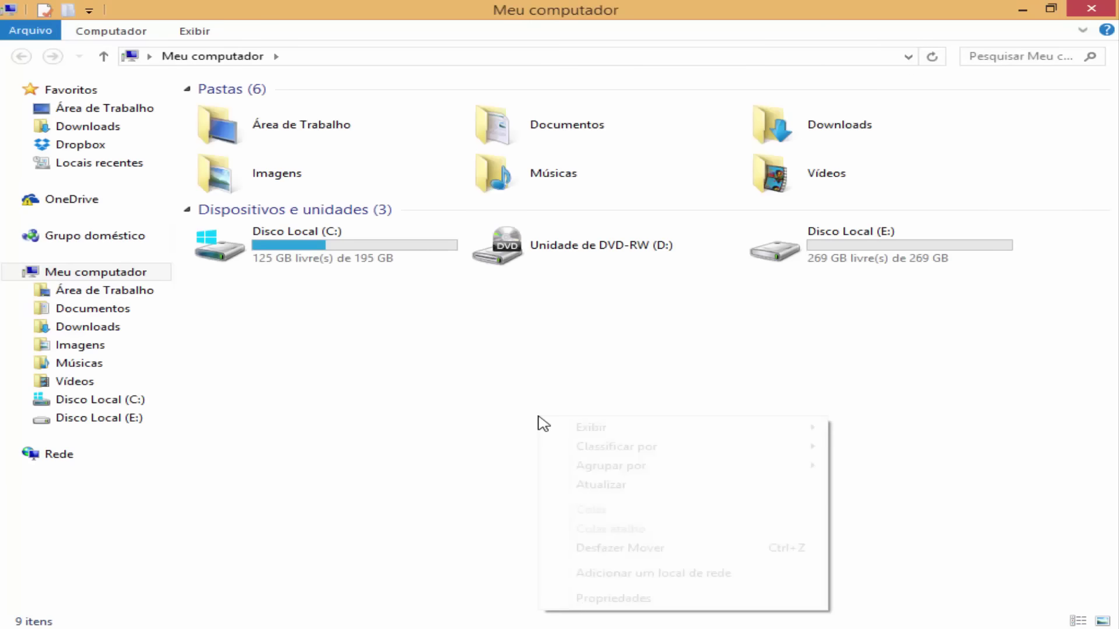
pyautogui.click(635, 603)
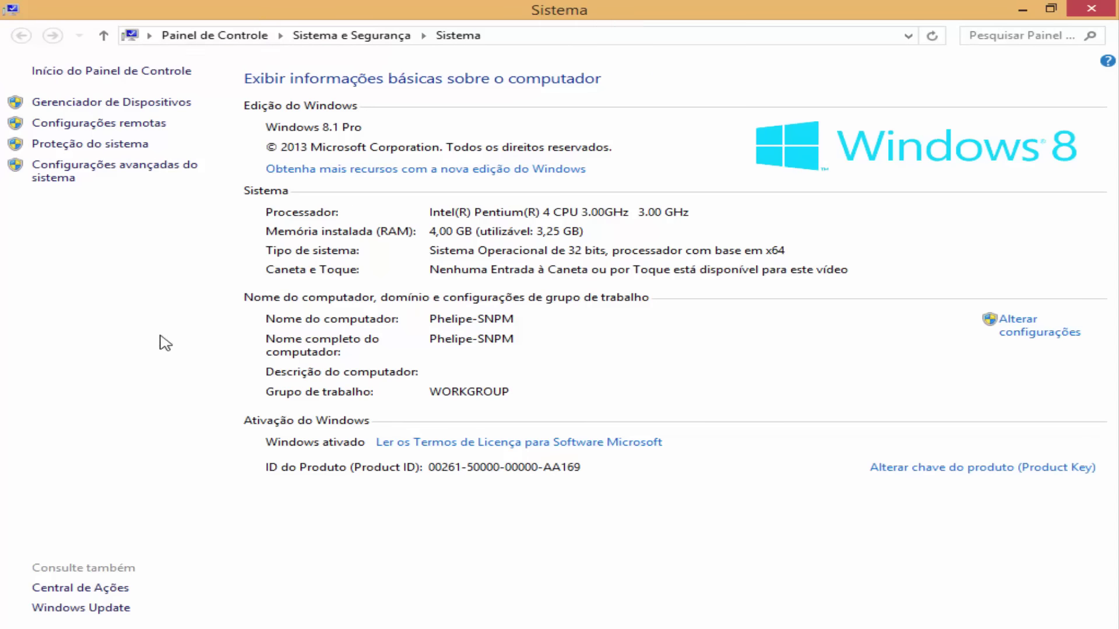
pyautogui.click(101, 175)
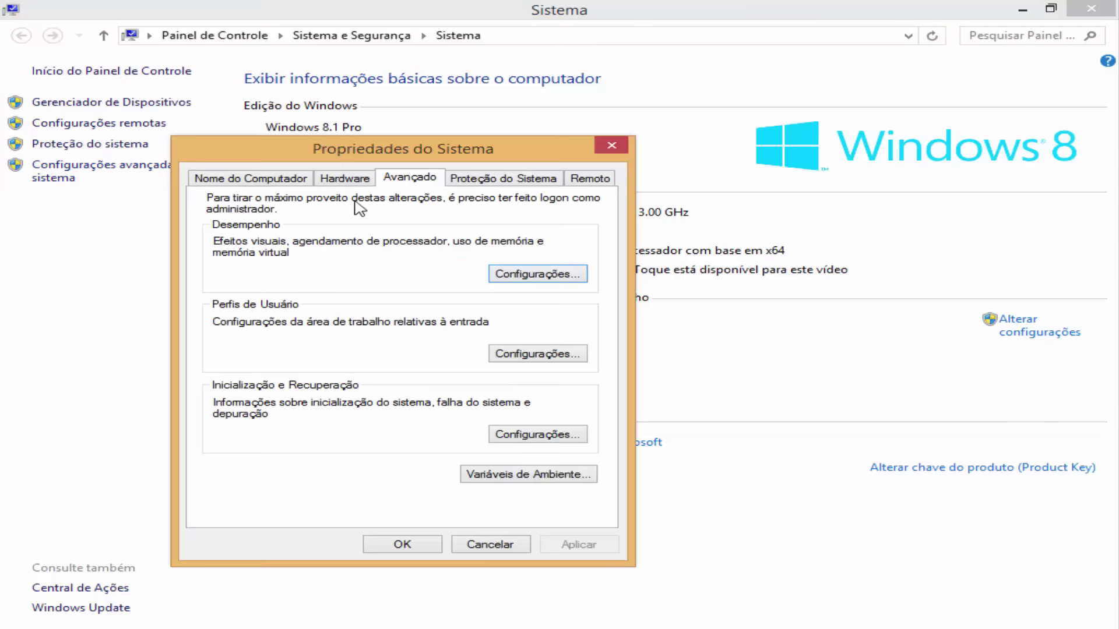
pyautogui.click(263, 180)
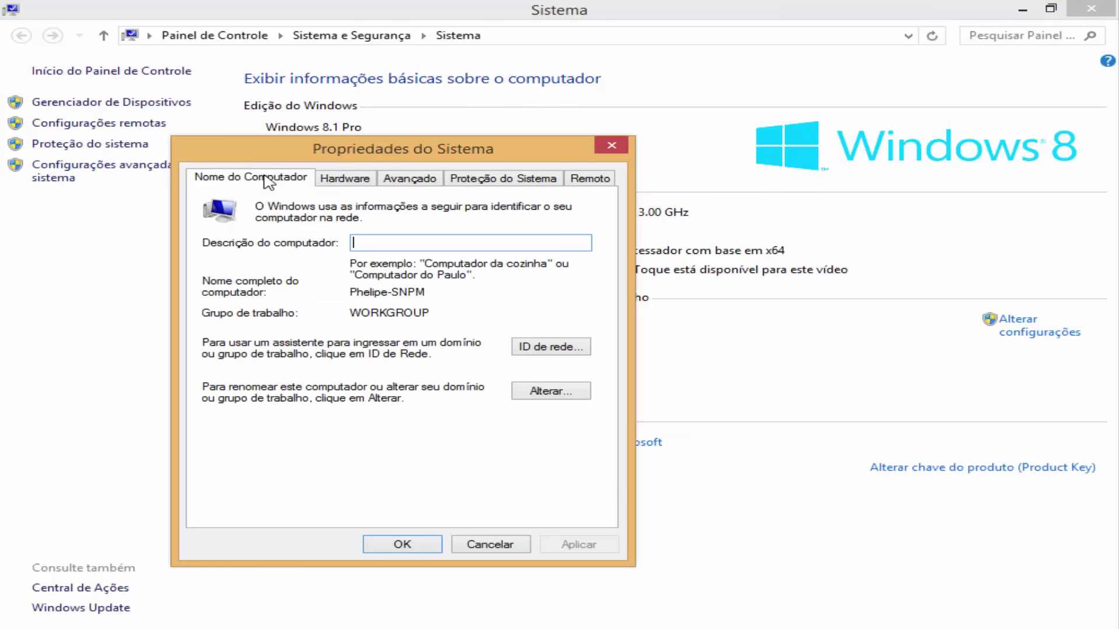
pyautogui.click(410, 180)
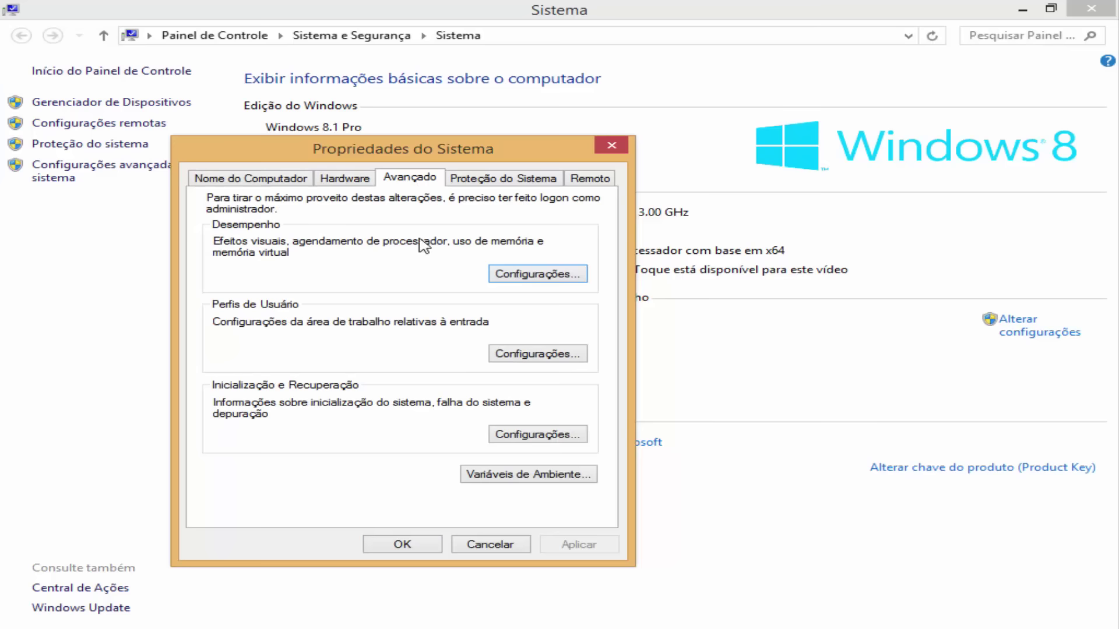
pyautogui.click(569, 278)
pyautogui.moveTo(388, 173); pyautogui.dragTo(426, 119)
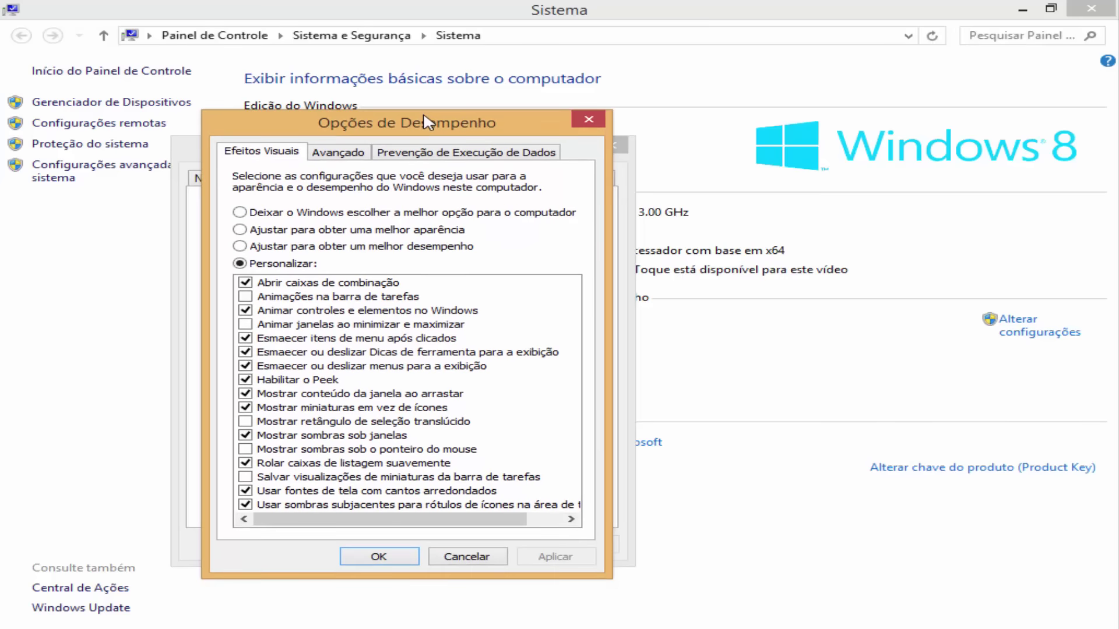
# Step: Apply the visual effects option "Ajustar para obter um melhor desempenho" and close the system settings windows
pyautogui.click(241, 213)
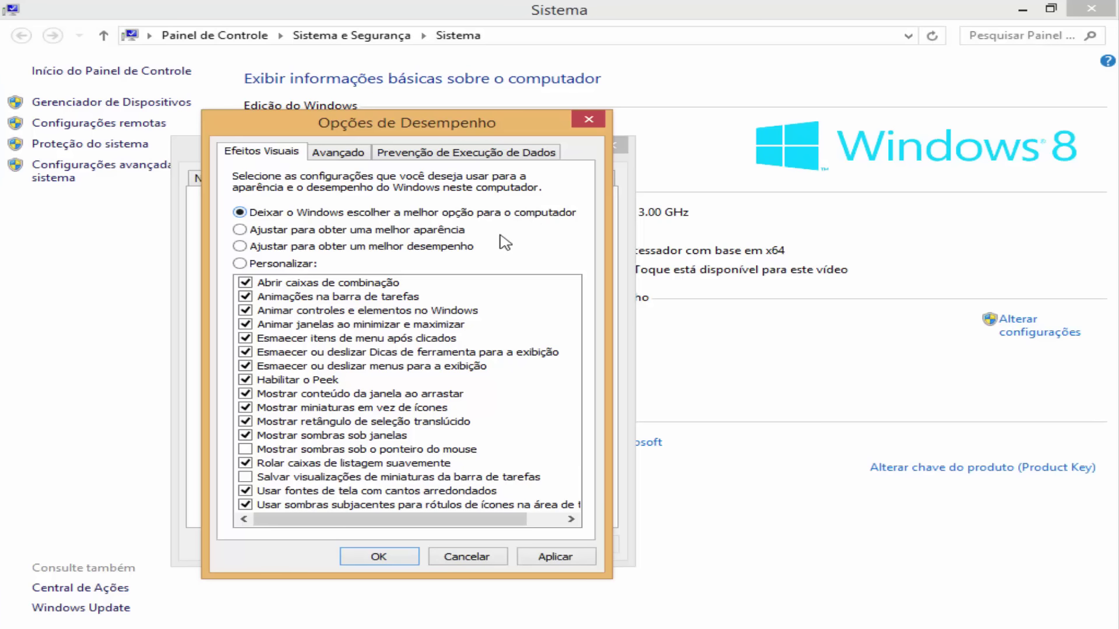
pyautogui.click(240, 231)
pyautogui.click(239, 247)
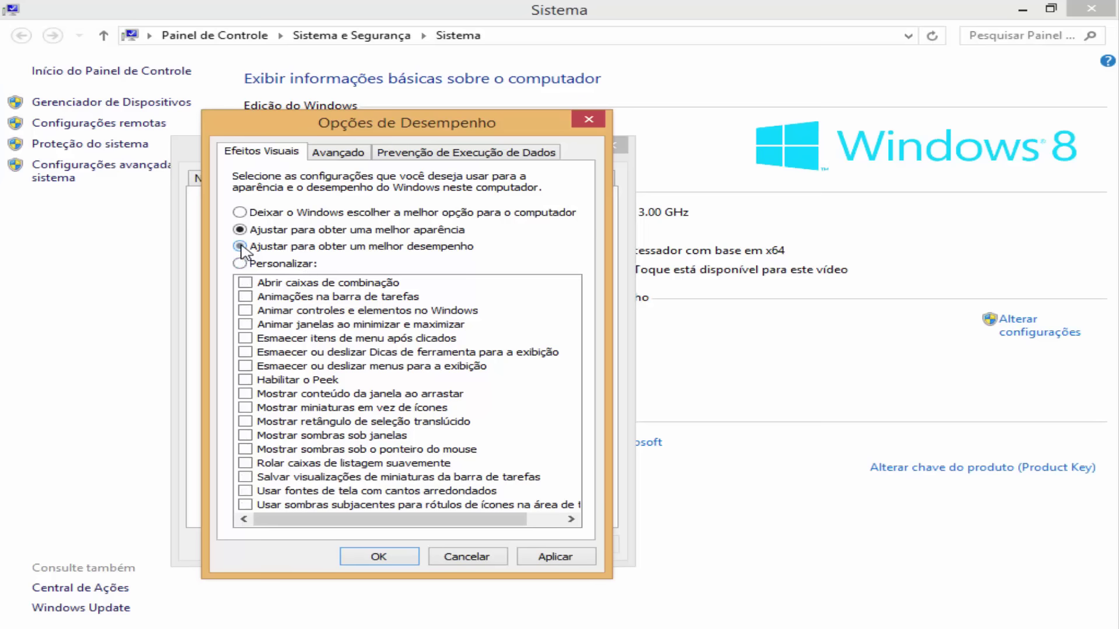
pyautogui.click(568, 561)
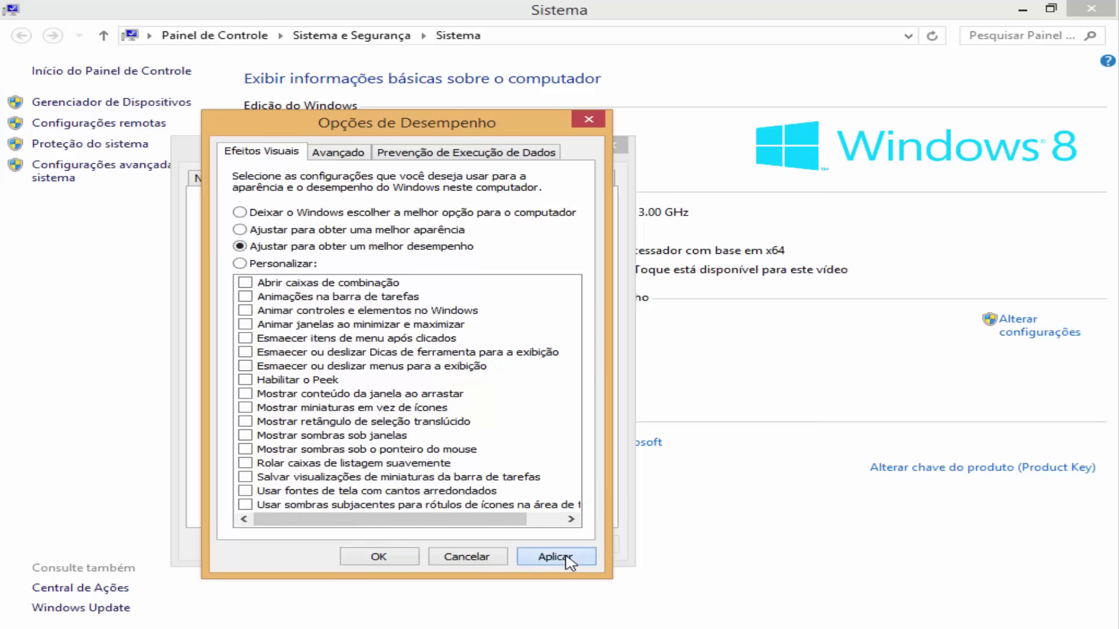
pyautogui.click(402, 554)
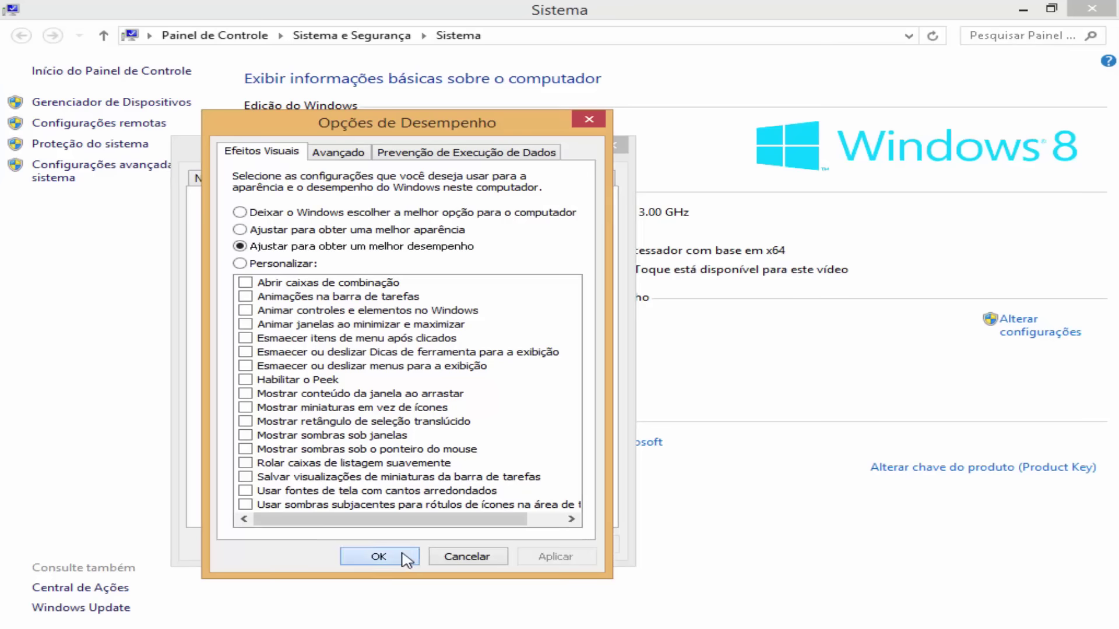
pyautogui.click(432, 551)
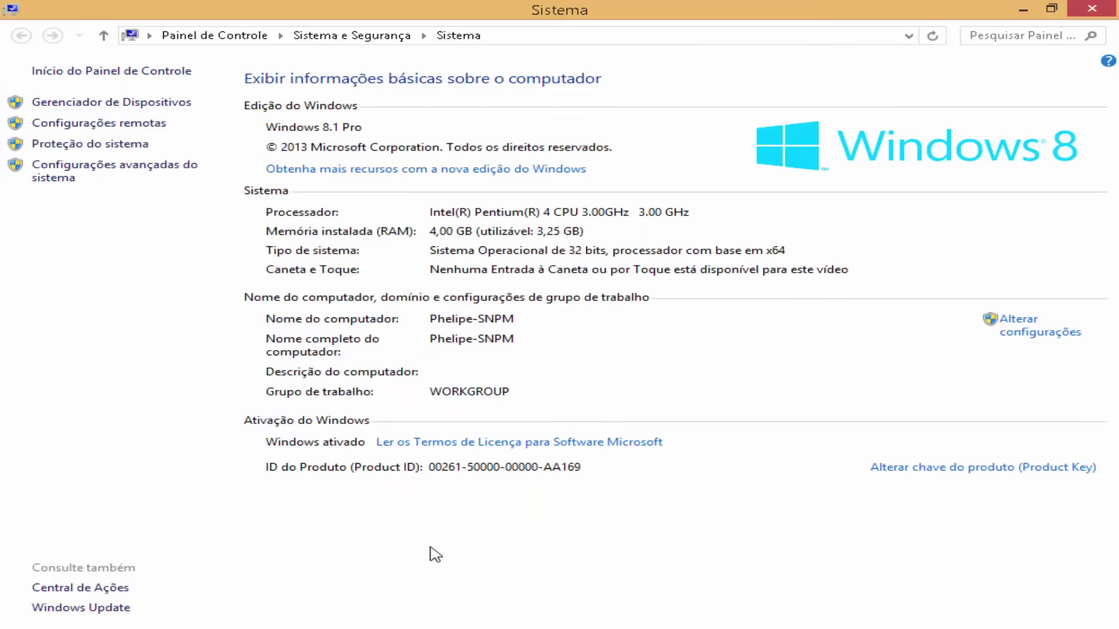
pyautogui.click(1089, 8)
pyautogui.click(1094, 10)
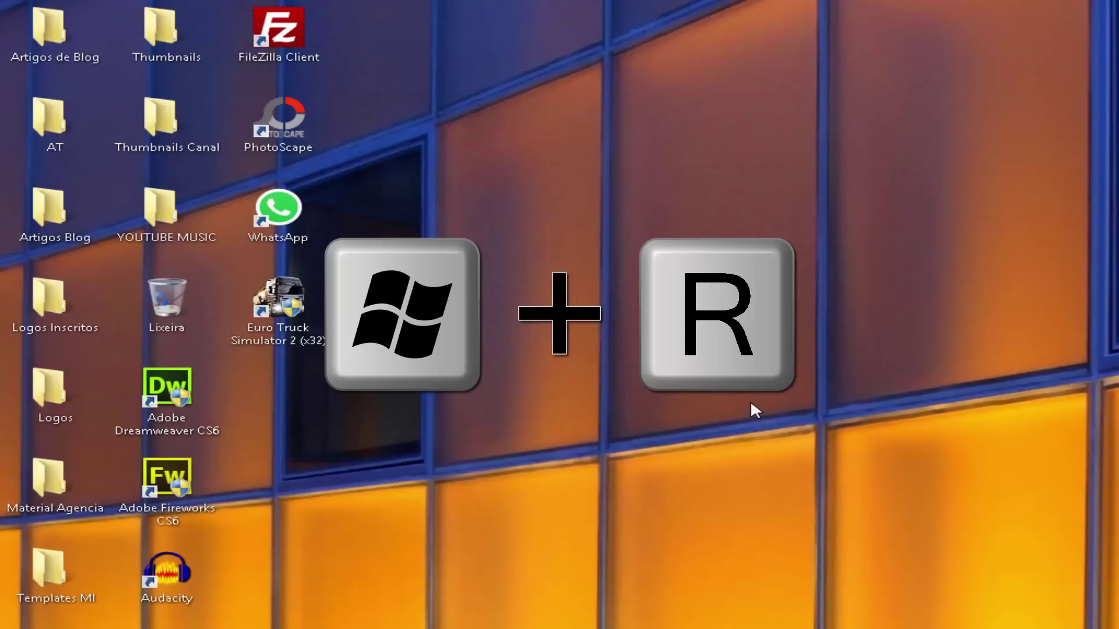
# Step: Launch the System Configuration tool with the run command msconfig
pyautogui.press('super+r')
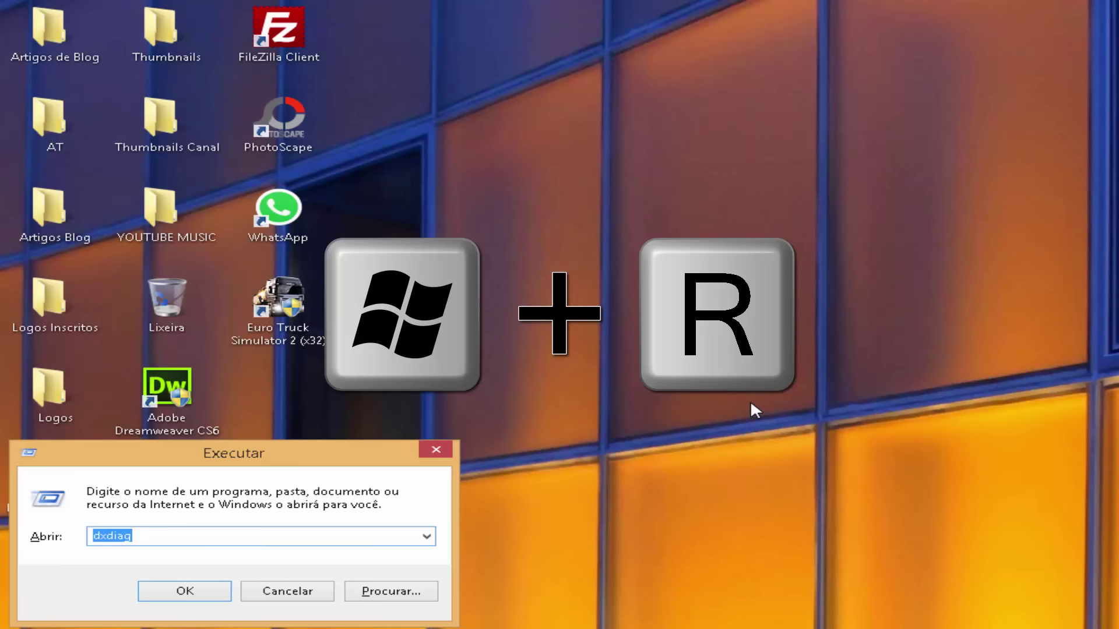
pyautogui.moveTo(251, 458); pyautogui.dragTo(674, 250)
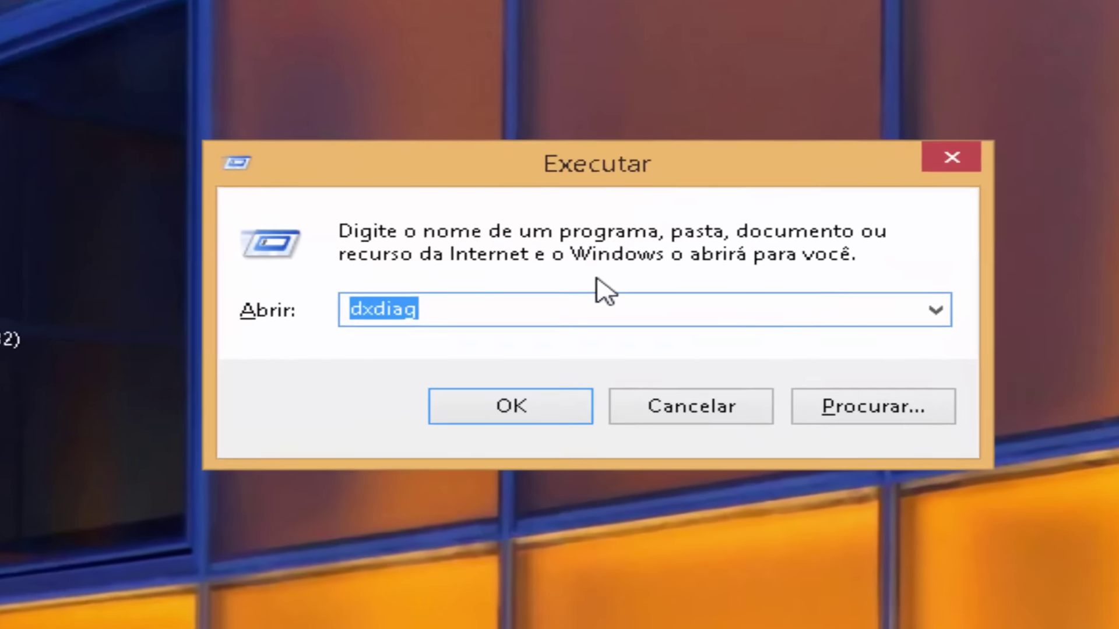
pyautogui.write('ms')
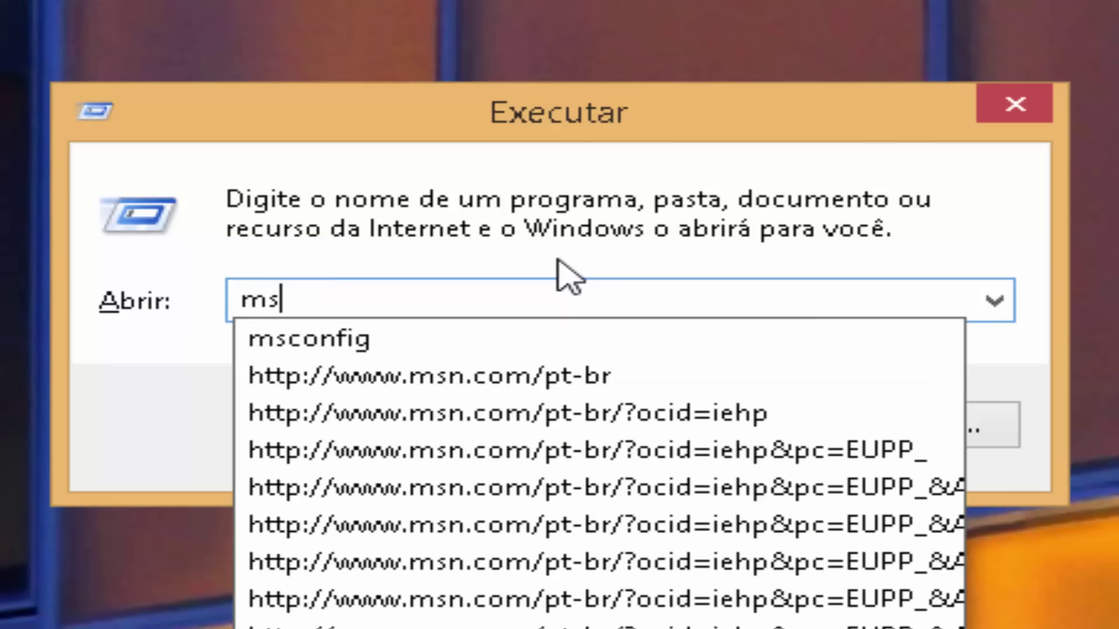
pyautogui.write('config')
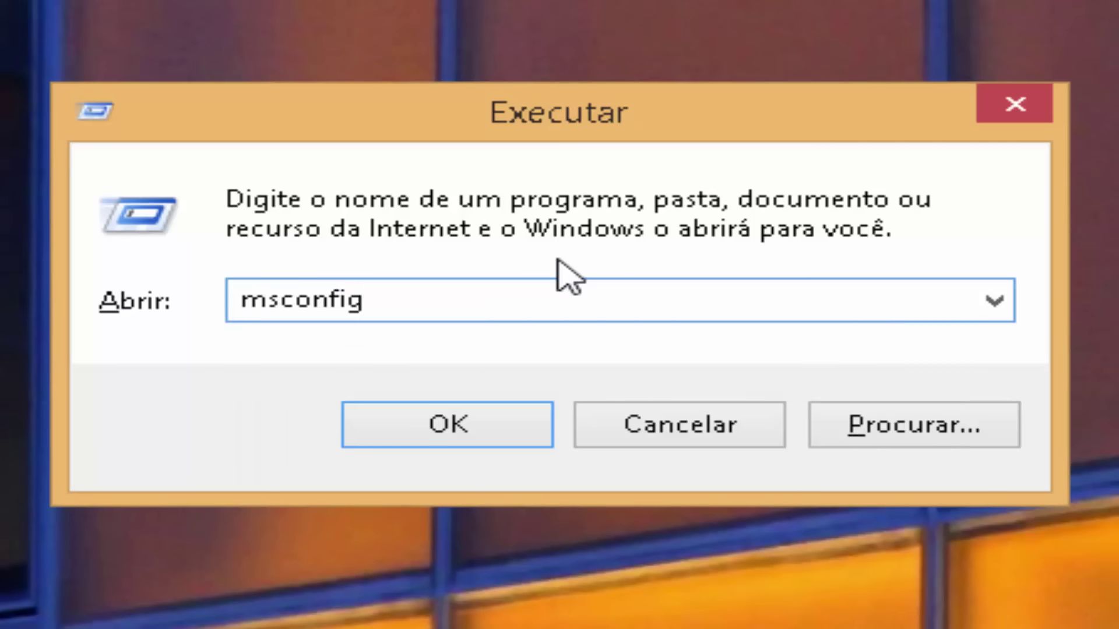
pyautogui.click(491, 421)
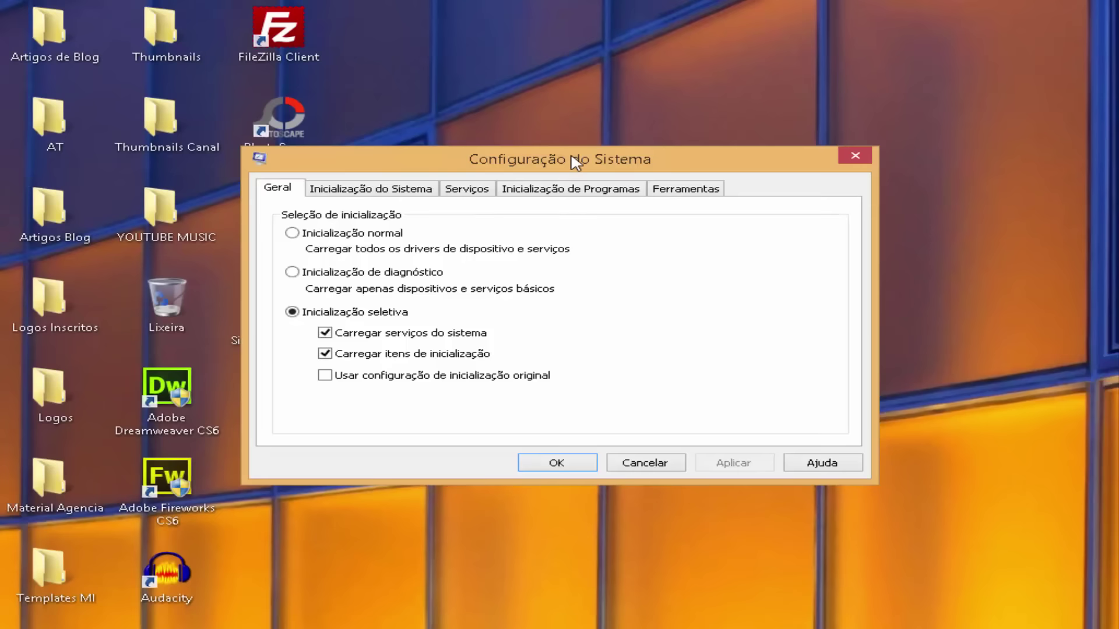
pyautogui.moveTo(568, 162); pyautogui.dragTo(607, 169)
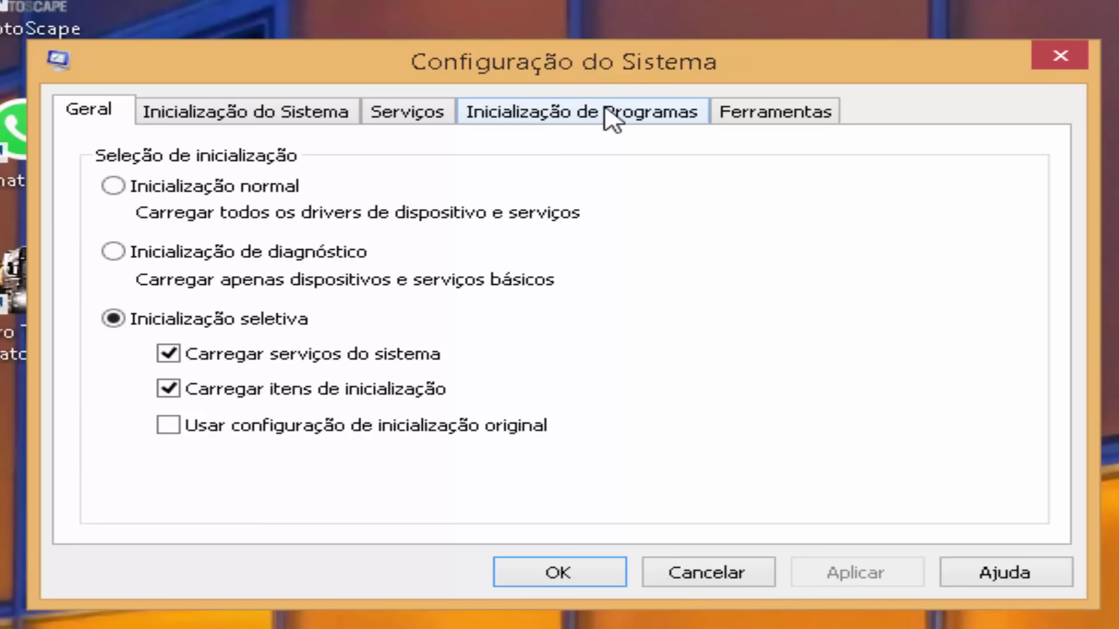
# Step: Open Task Manager's list of startup programs from System Configuration
pyautogui.click(606, 110)
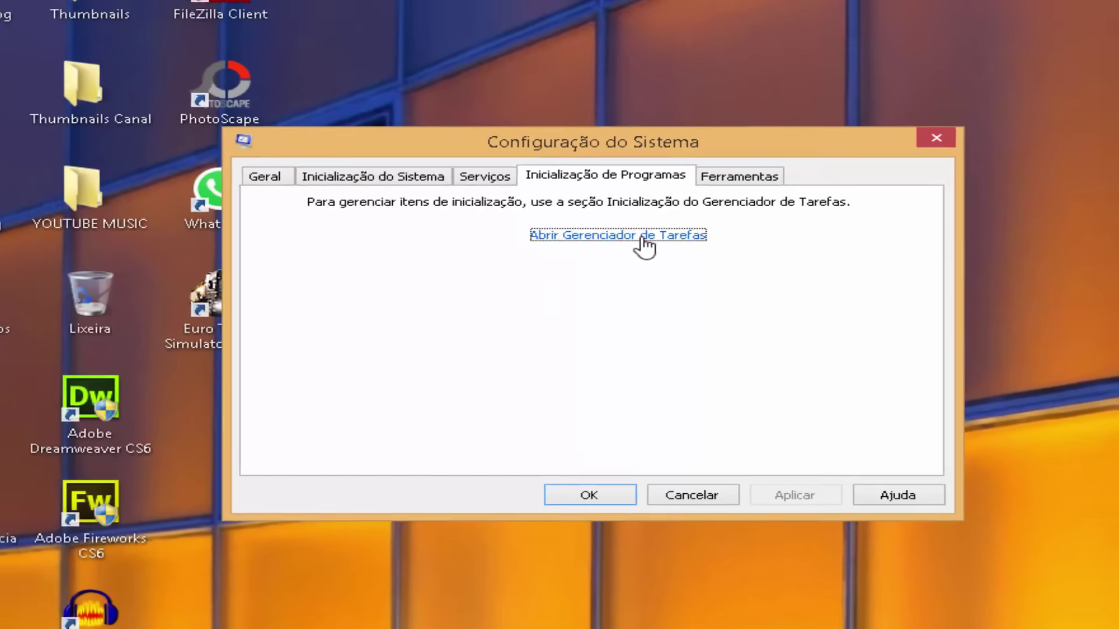
pyautogui.click(637, 215)
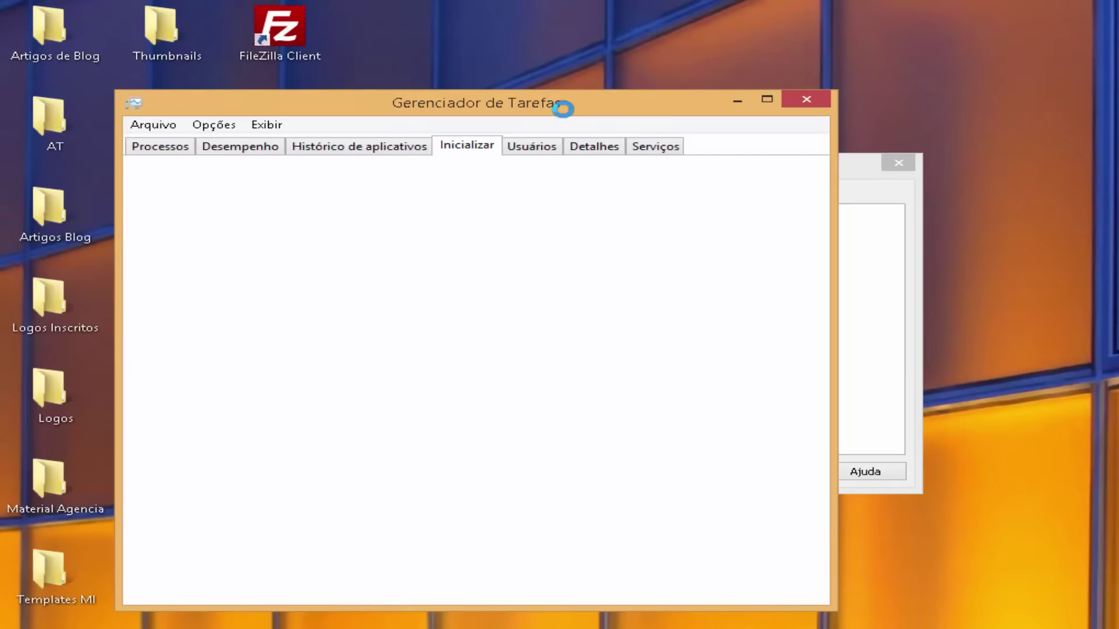
pyautogui.moveTo(576, 114); pyautogui.dragTo(660, 92)
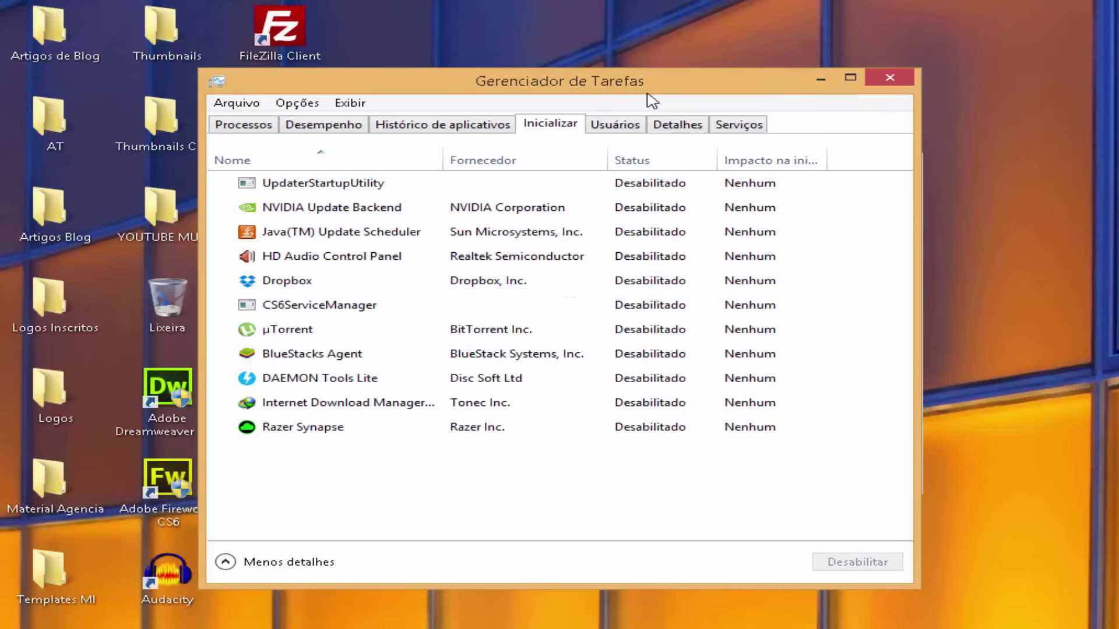
pyautogui.moveTo(580, 82); pyautogui.dragTo(612, 82)
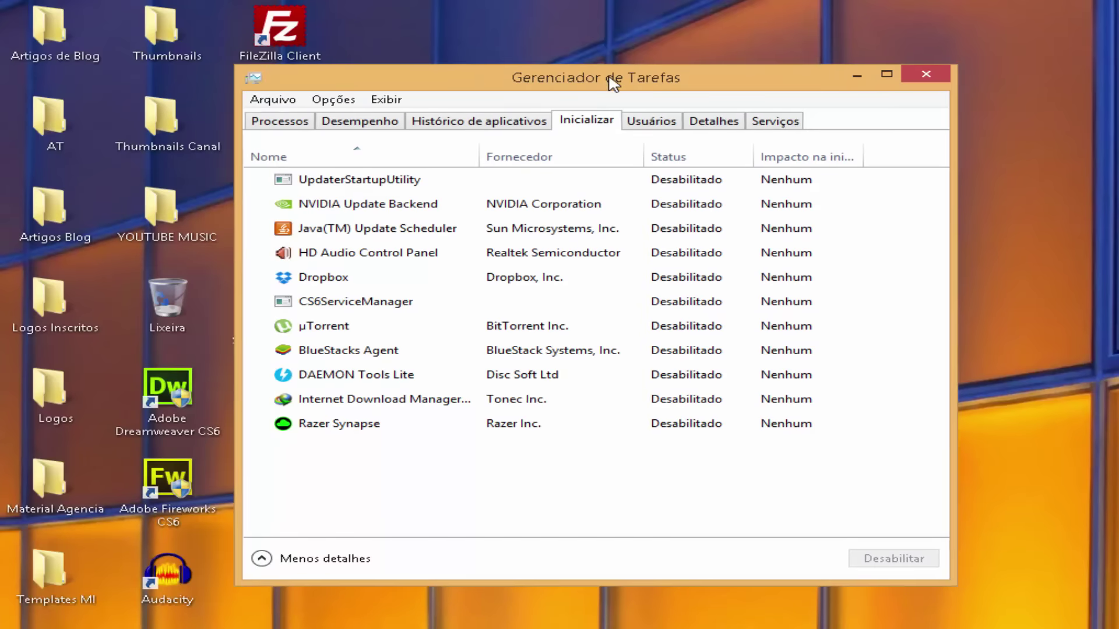
# Step: Enable HD Audio Control Panel as a startup program and close Task Manager
pyautogui.click(610, 203)
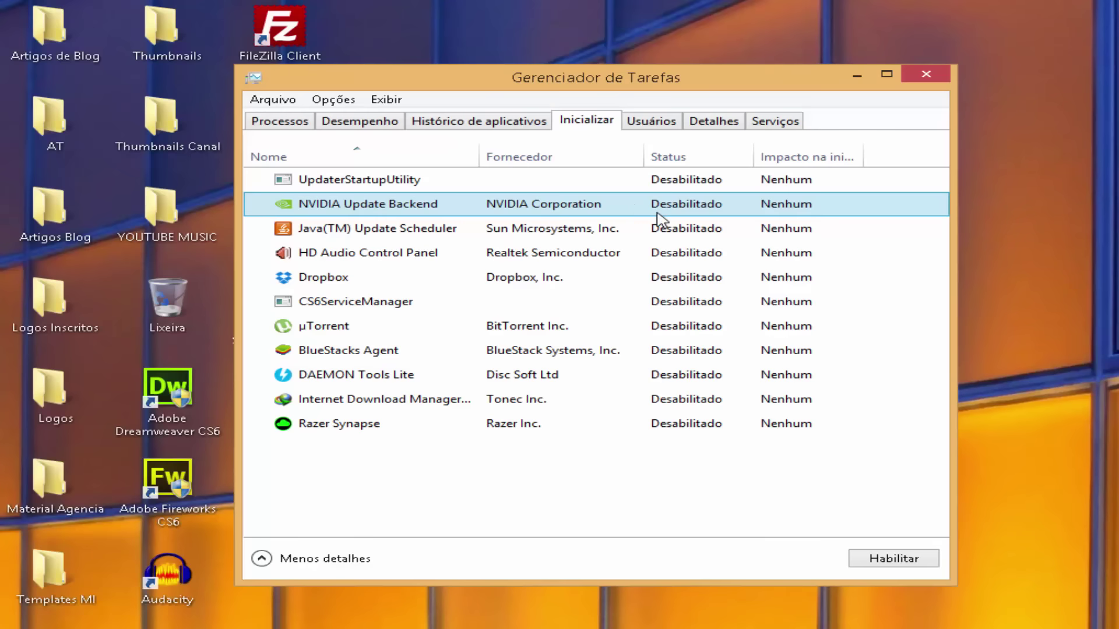
pyautogui.click(547, 260)
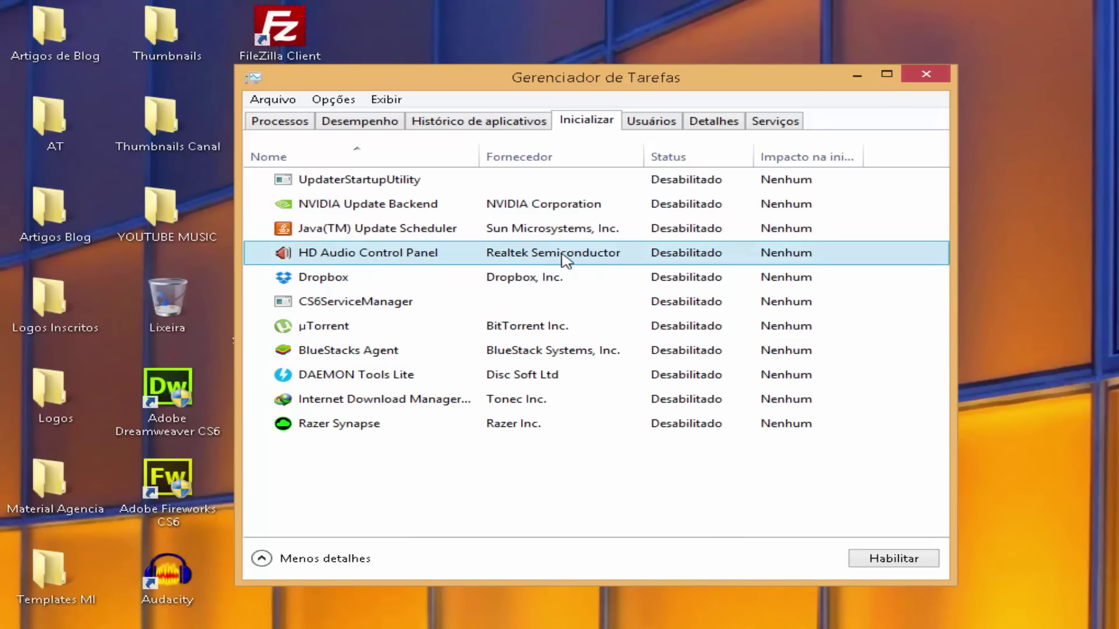
pyautogui.rightClick(609, 261)
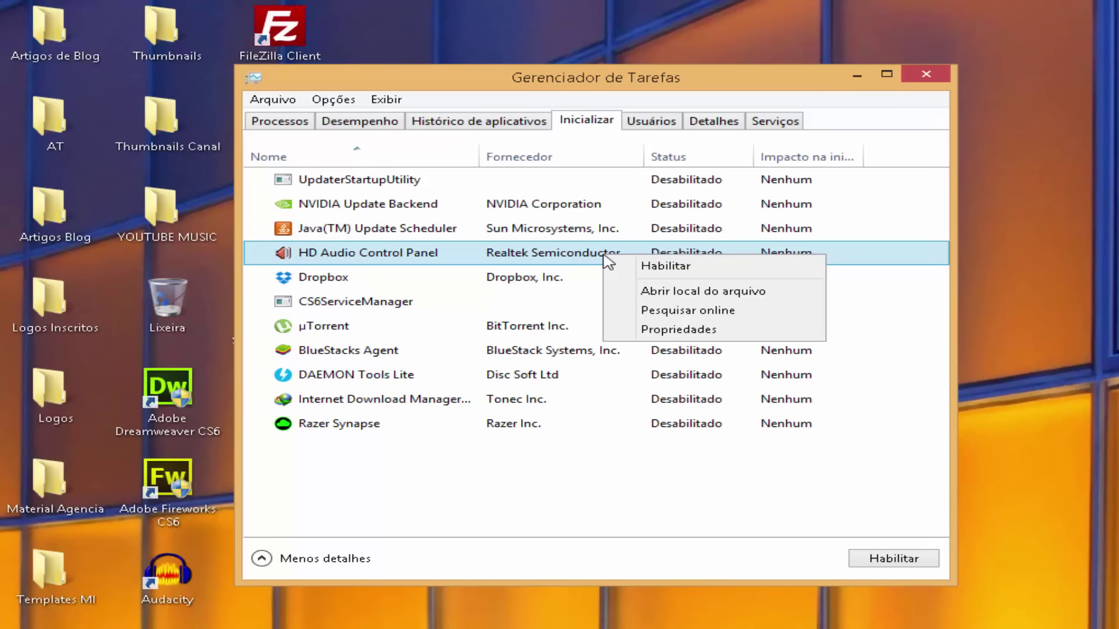
pyautogui.click(669, 268)
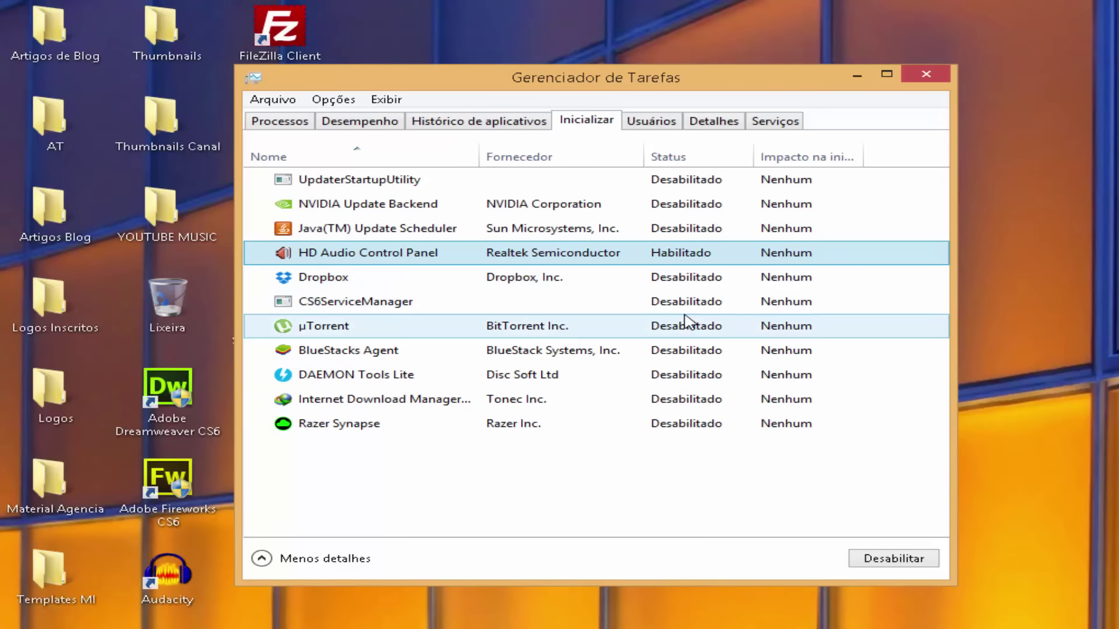
pyautogui.click(928, 75)
pyautogui.moveTo(736, 165); pyautogui.dragTo(753, 164)
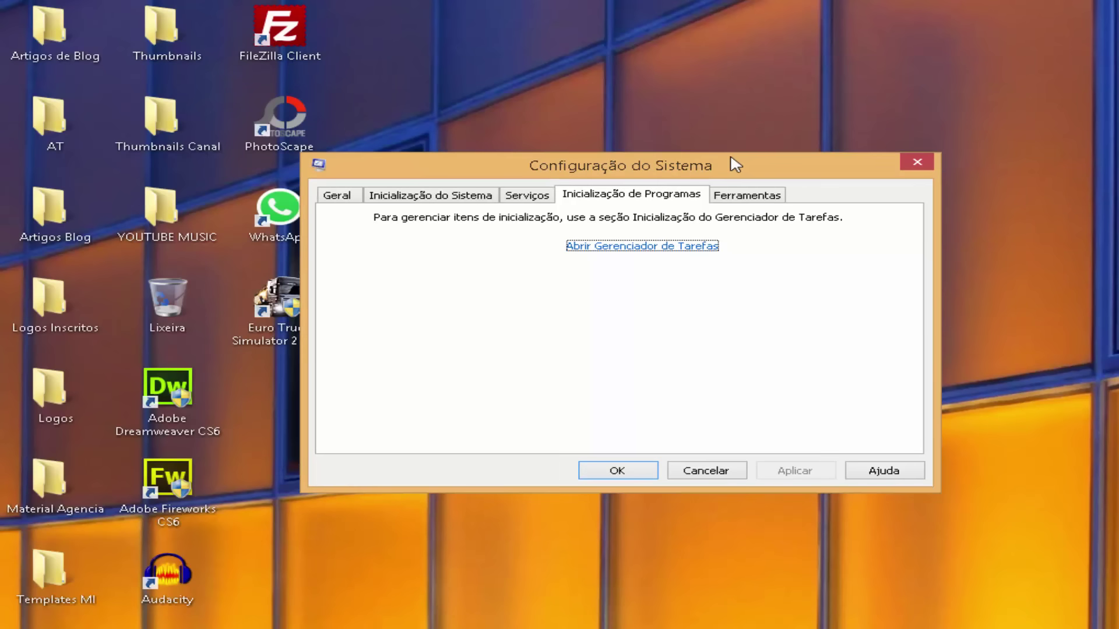
# Step: Open the advanced boot options for the Windows 8.1 entry in System Configuration
pyautogui.click(448, 201)
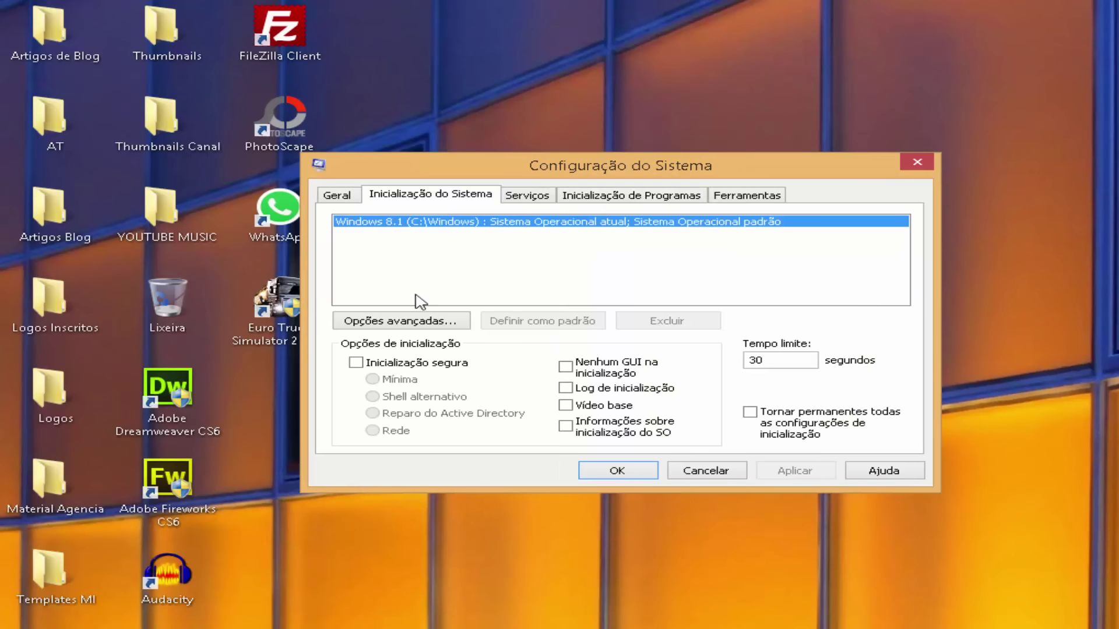
pyautogui.click(434, 324)
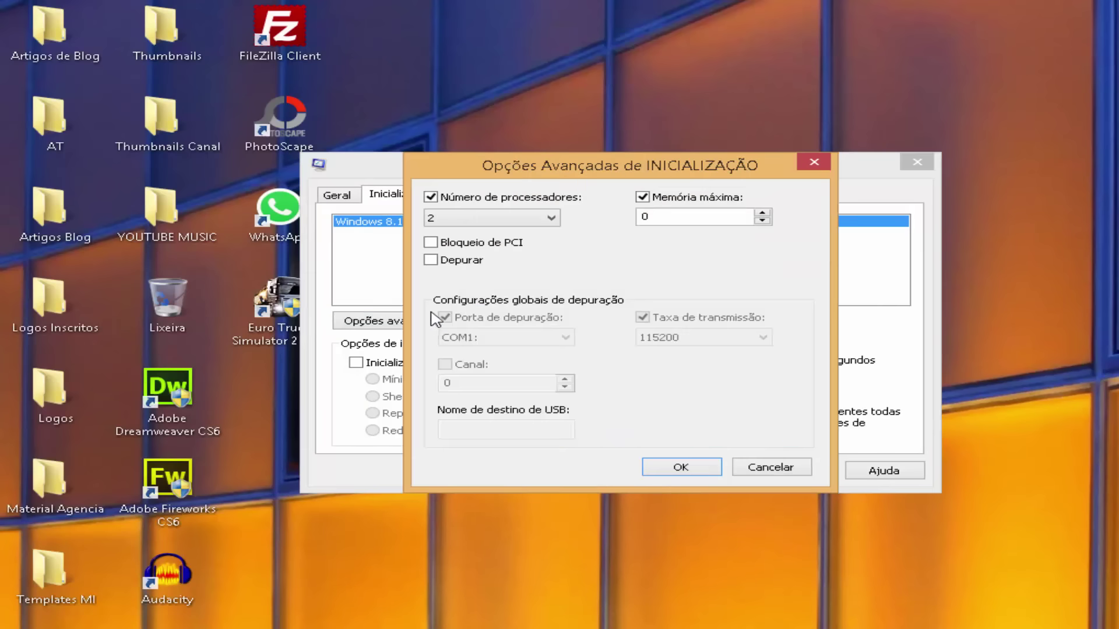
pyautogui.moveTo(488, 169); pyautogui.dragTo(478, 166)
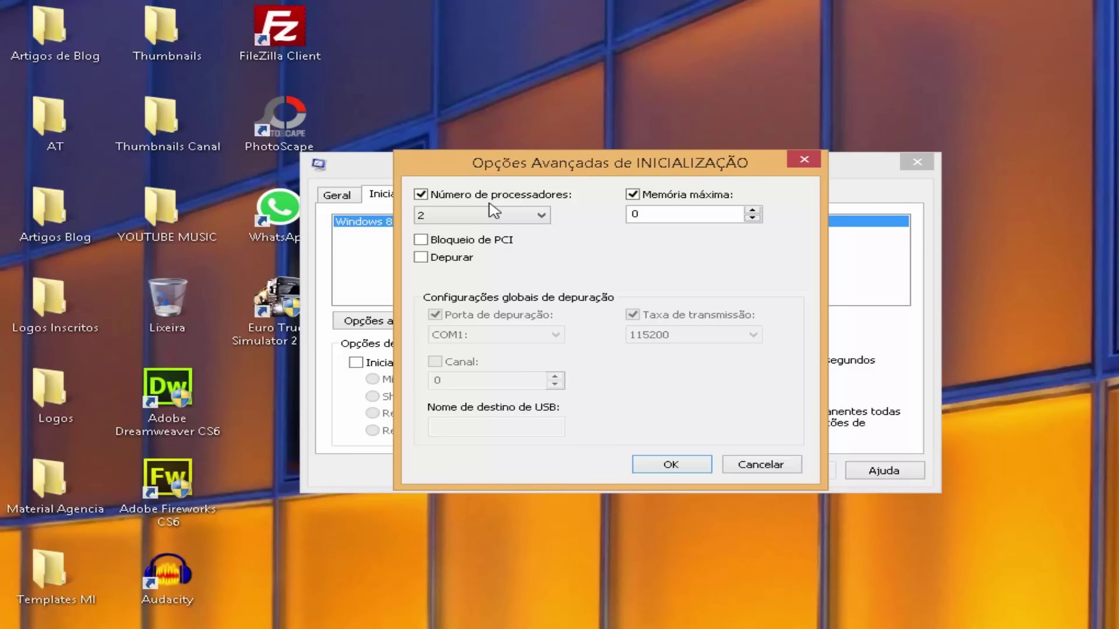
# Step: Select 2 as the number of processors in the advanced boot options and cancel both configuration dialogs
pyautogui.click(420, 195)
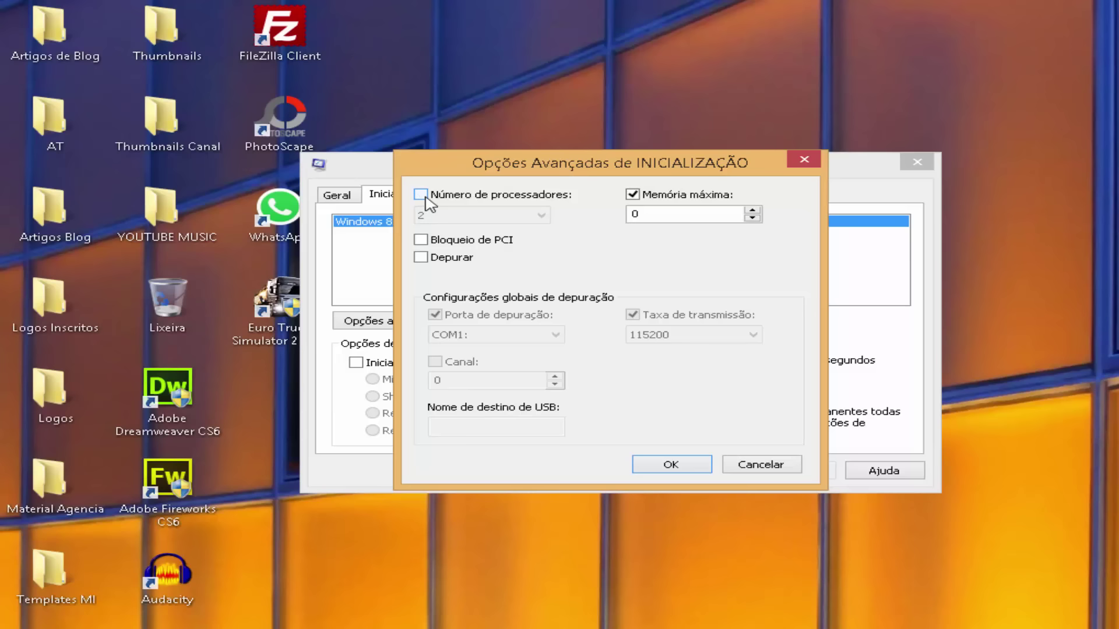
pyautogui.click(425, 196)
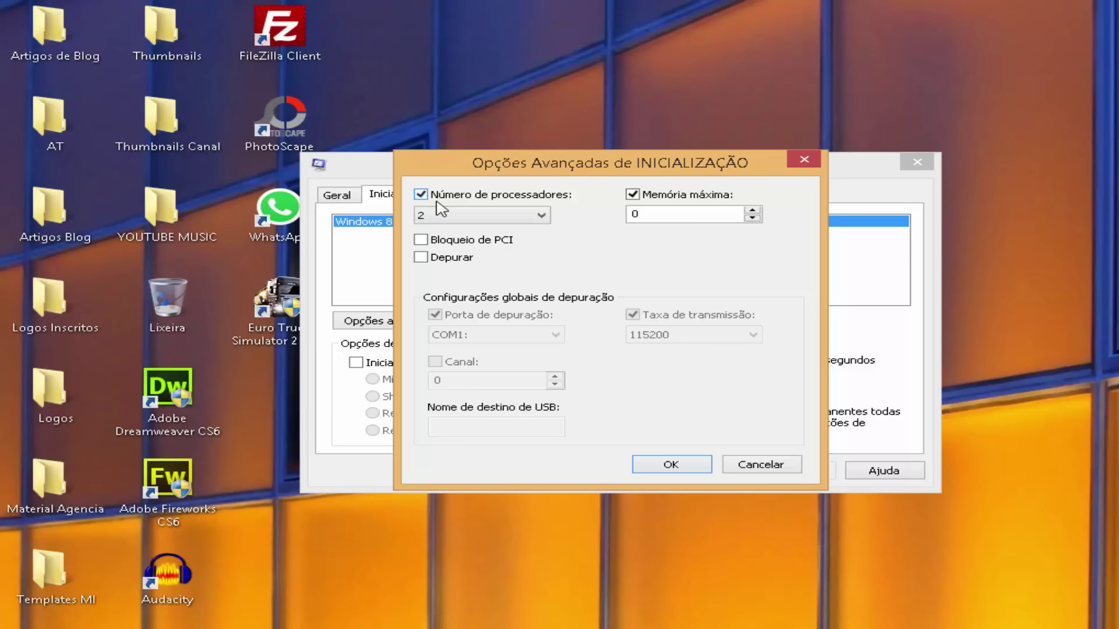
pyautogui.click(444, 215)
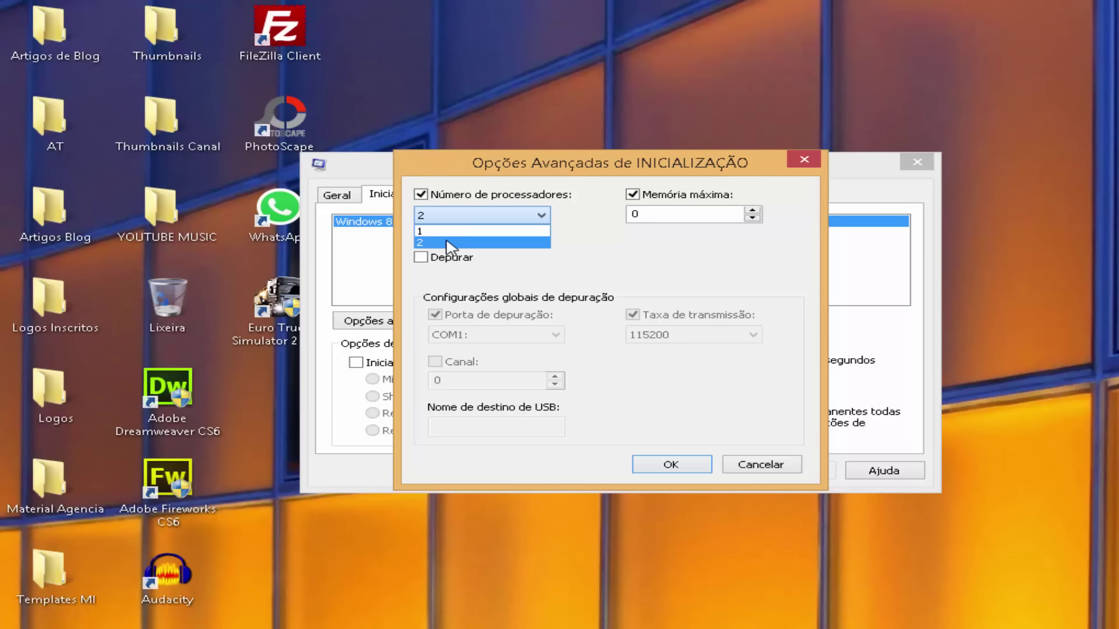
pyautogui.click(448, 244)
pyautogui.click(450, 241)
pyautogui.click(452, 244)
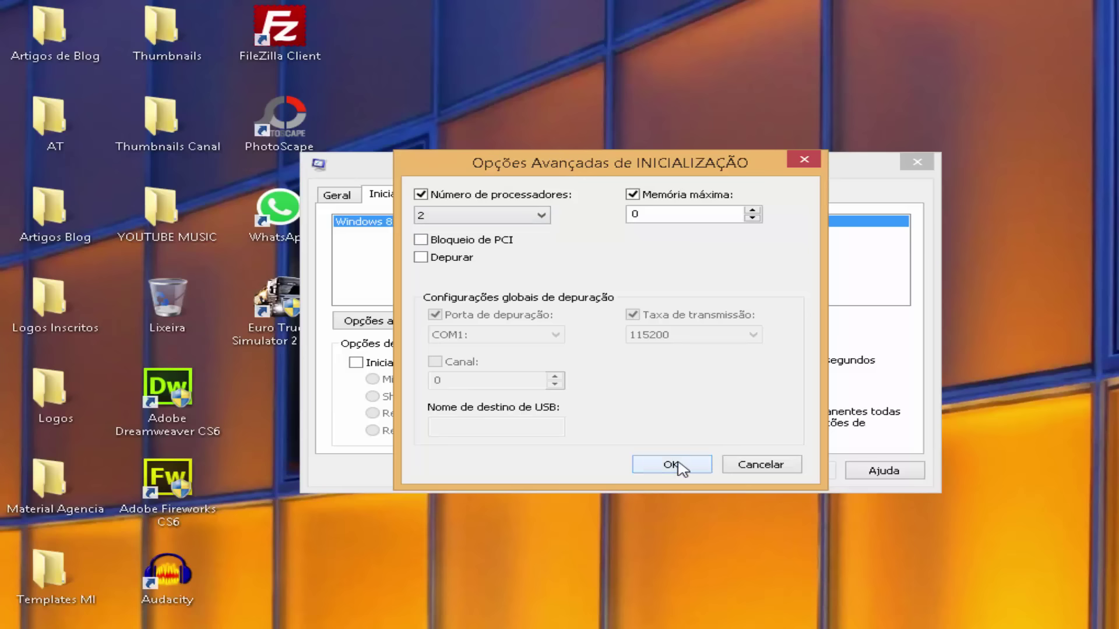
pyautogui.click(748, 467)
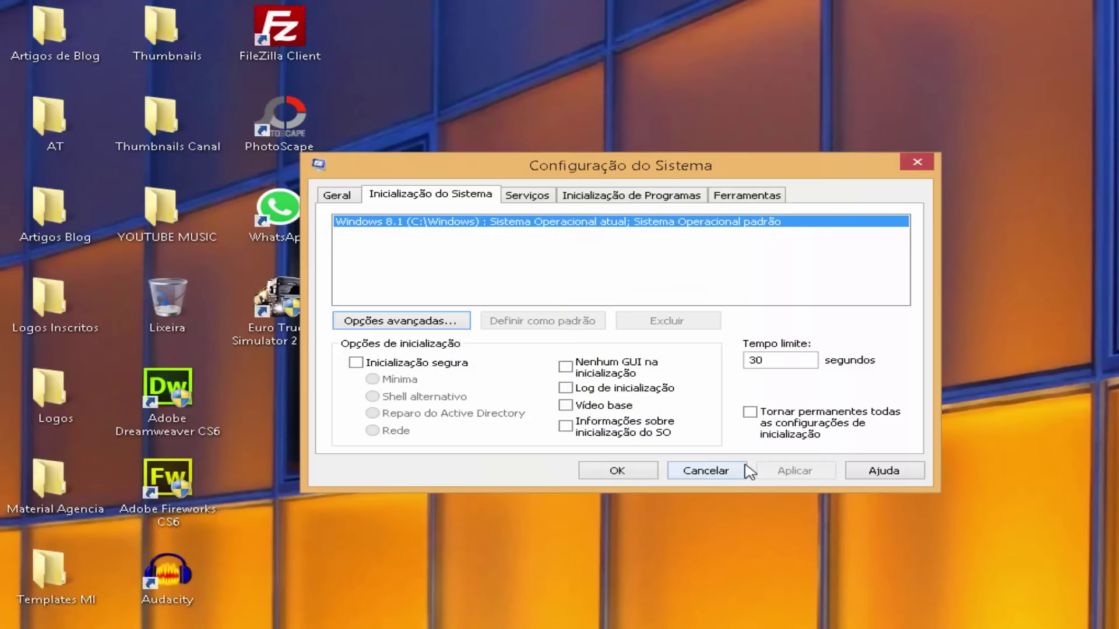
pyautogui.click(716, 473)
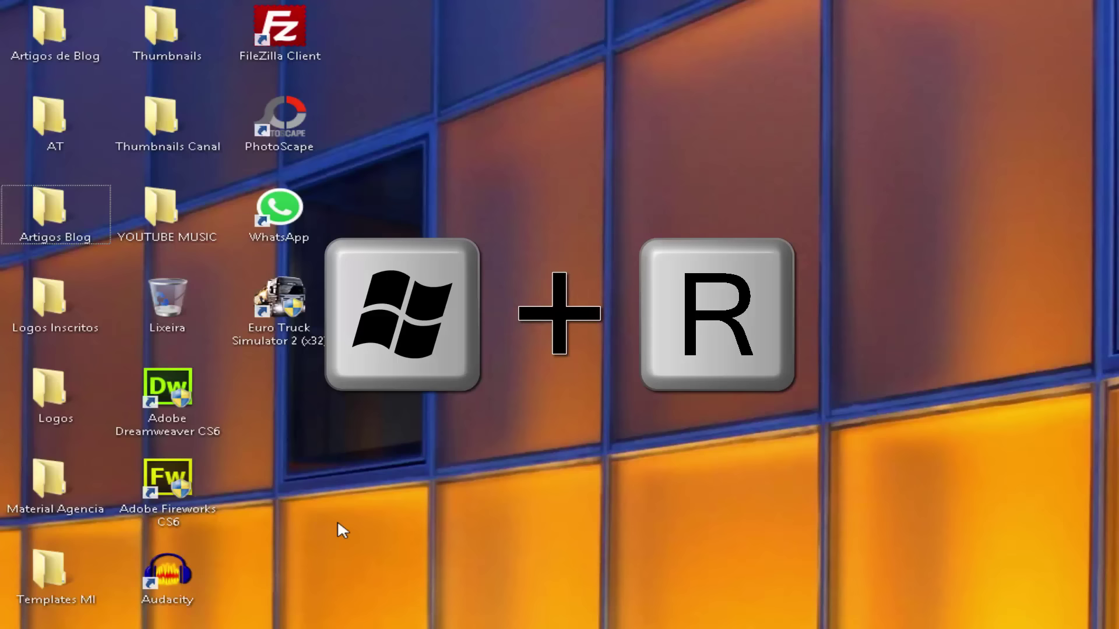
# Step: Open the Windows Temp folder with the run command temp, granting permanent access to the folder
pyautogui.press('super+r')
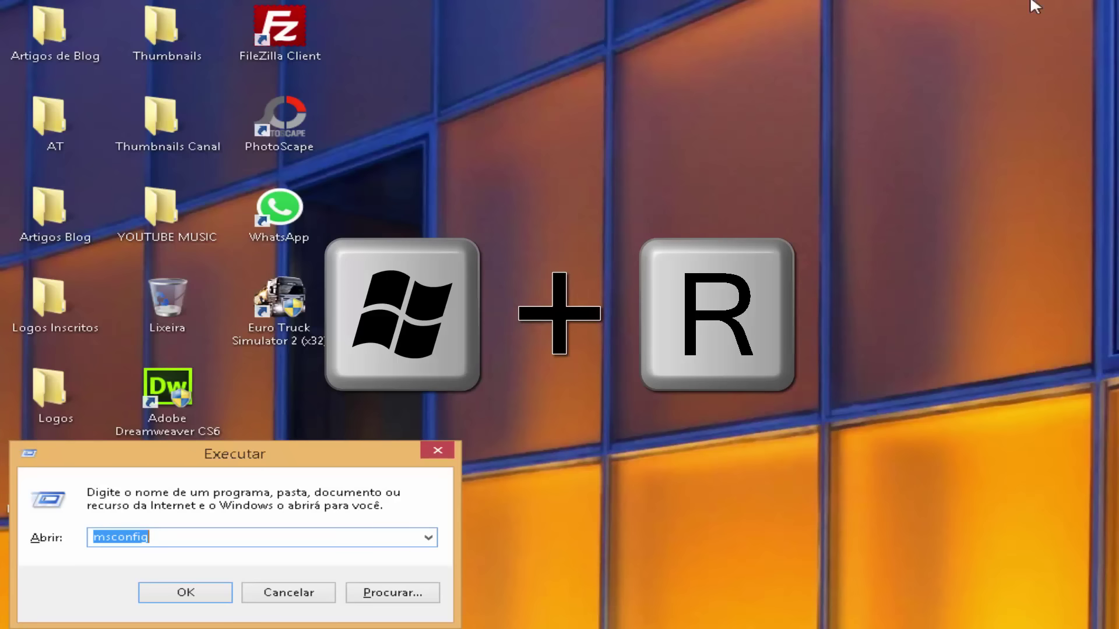
pyautogui.moveTo(256, 454); pyautogui.dragTo(723, 201)
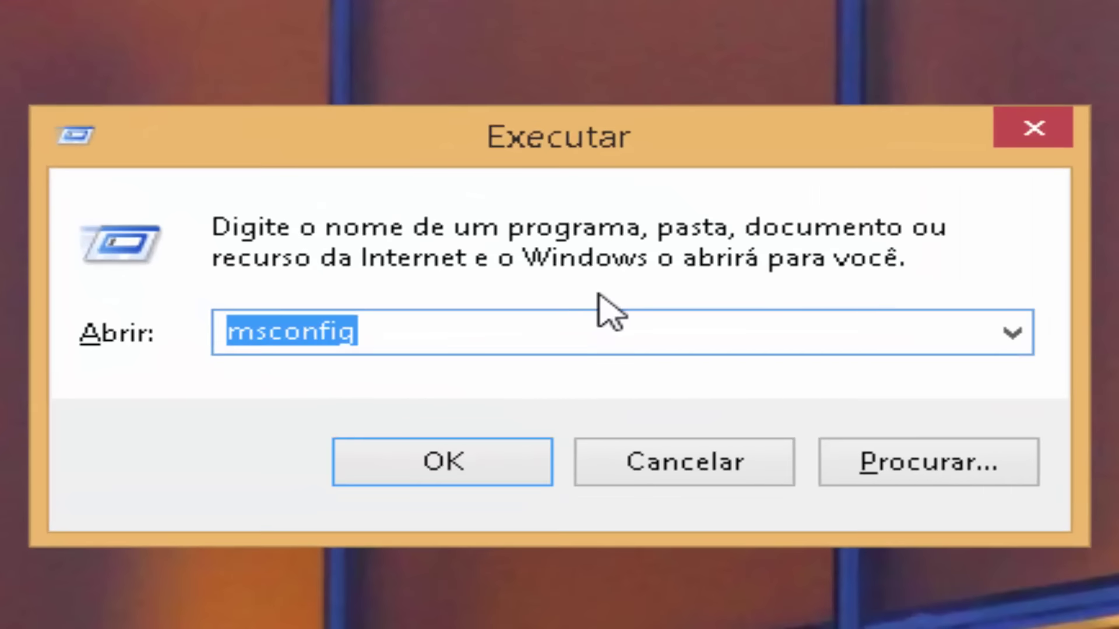
pyautogui.write('temp')
pyautogui.press('Return')
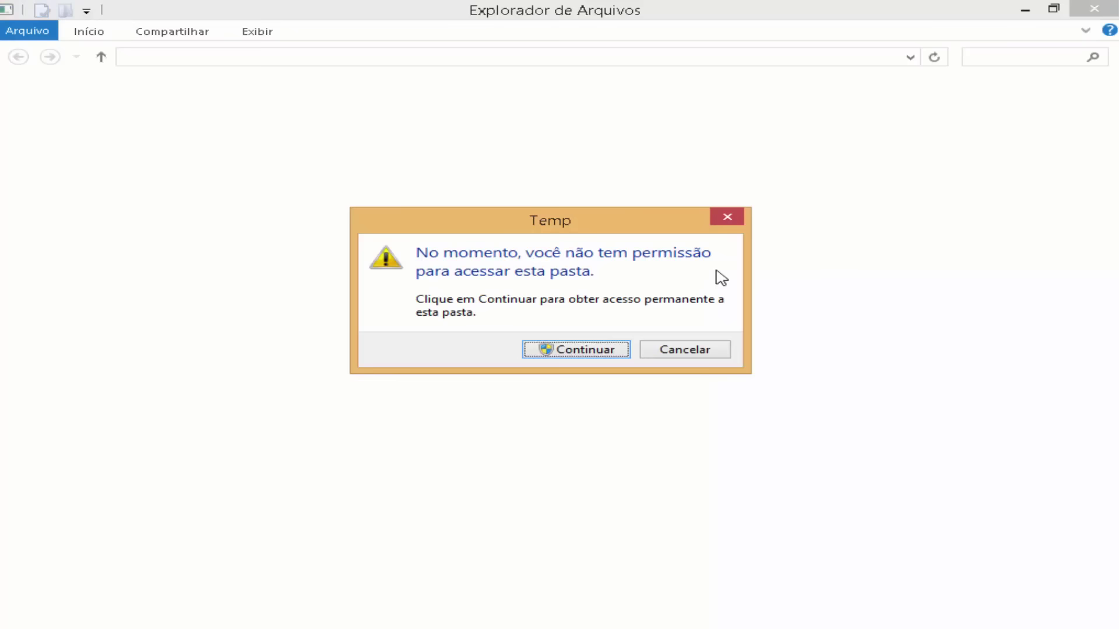
pyautogui.click(612, 353)
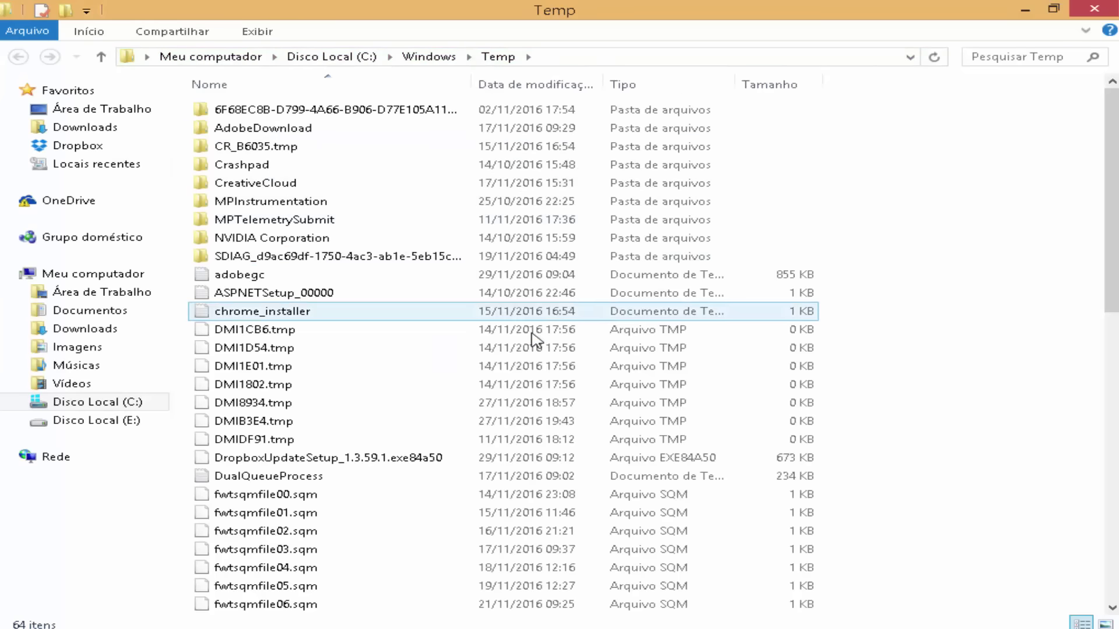
# Step: Delete all items in the Windows Temp folder, granting administrator permission for all current items
pyautogui.scroll(-11, 530, 400)
pyautogui.scroll(11, 532, 342)
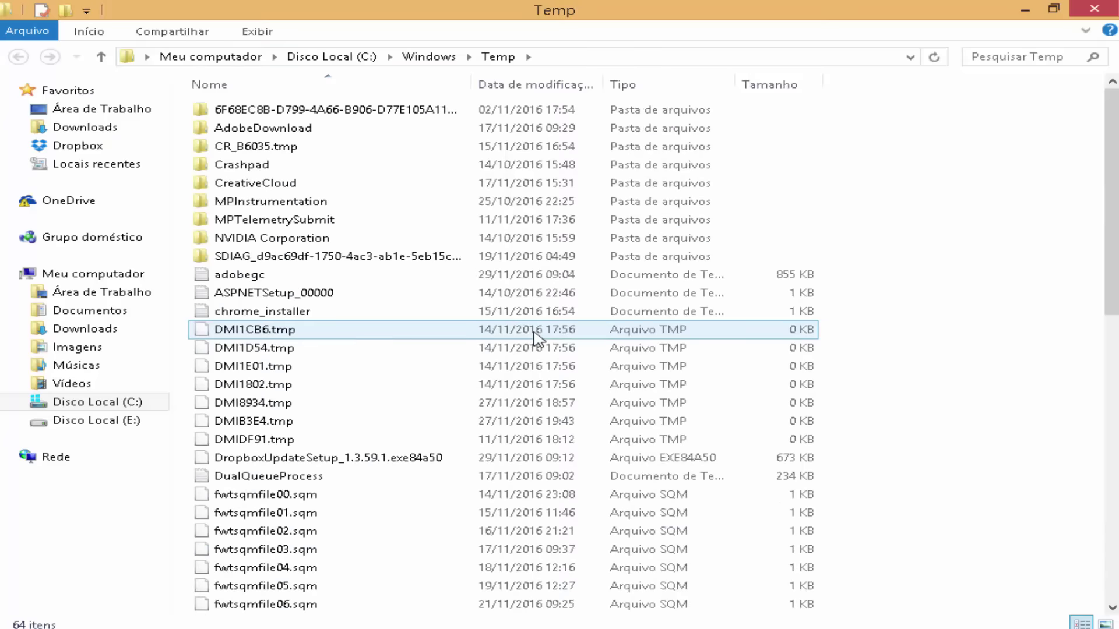
pyautogui.click(440, 220)
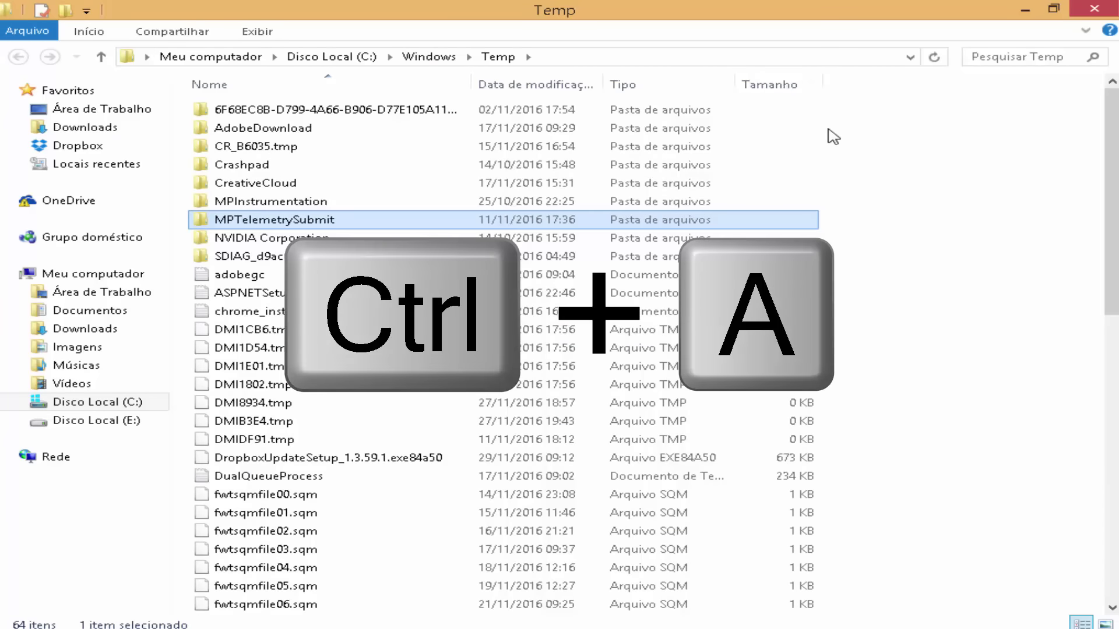
pyautogui.hotkey('ctrl', 'a')
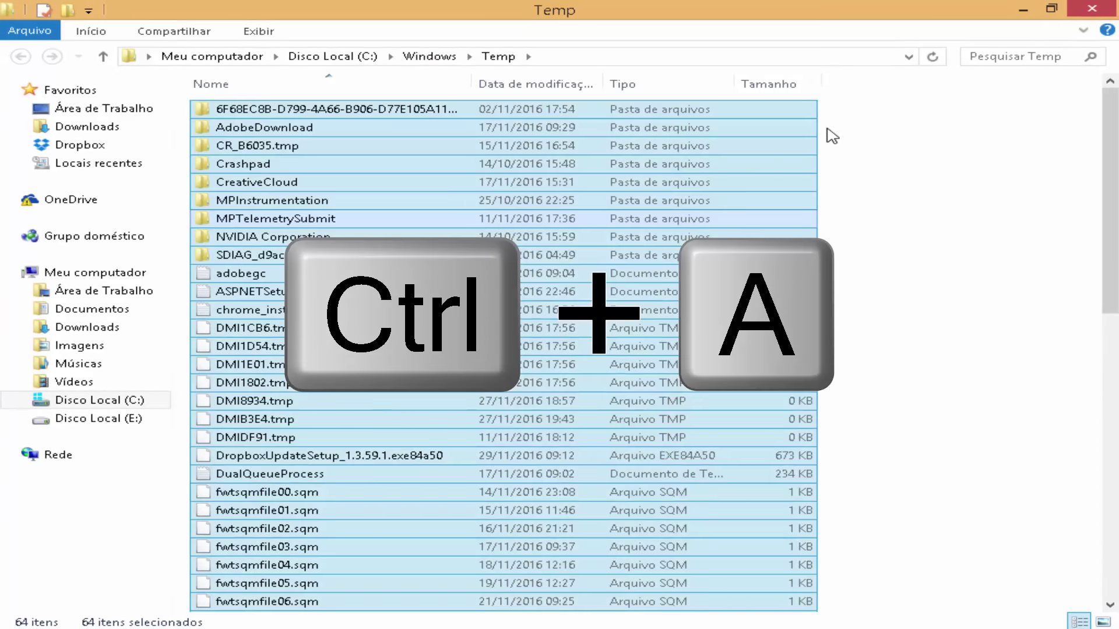
pyautogui.press('Delete')
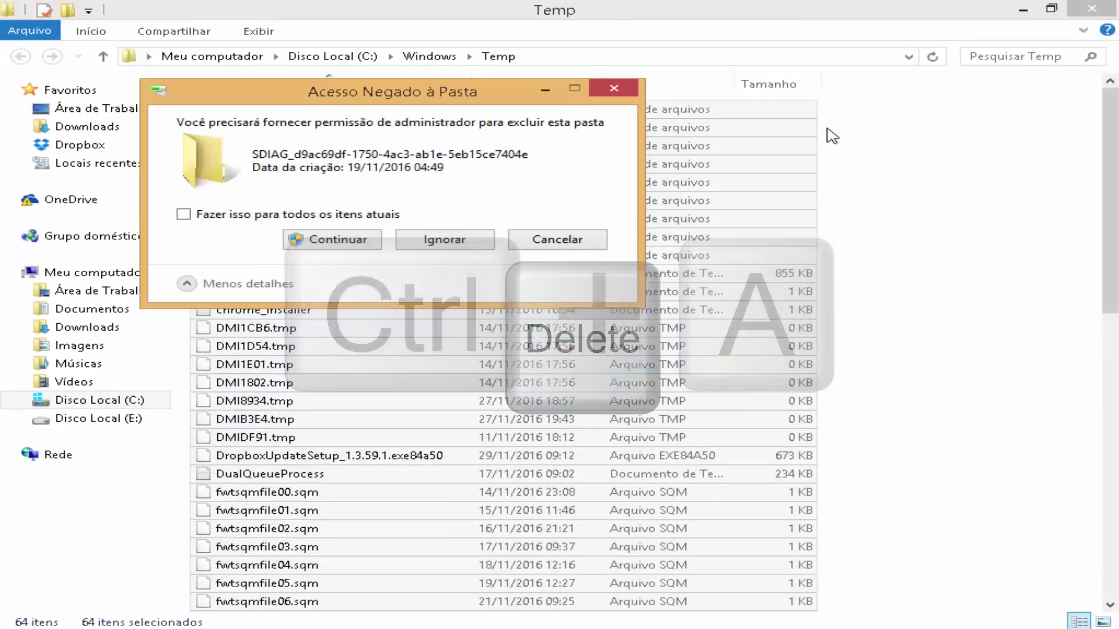
pyautogui.click(242, 218)
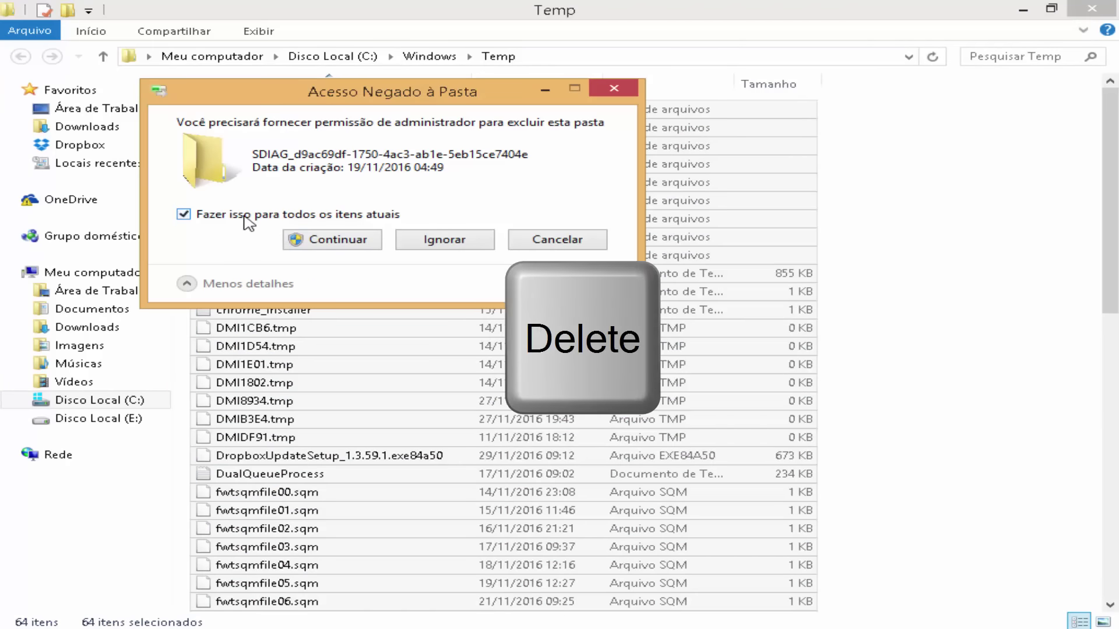
pyautogui.click(348, 244)
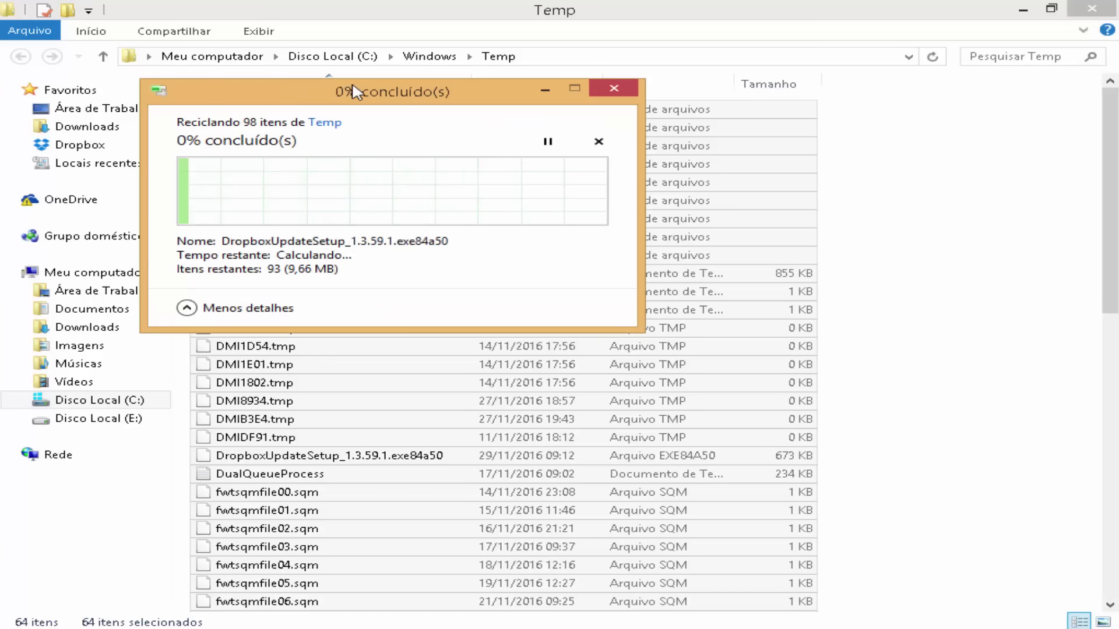
# Step: Skip all items that are in use during the deletion and close the Windows Temp folder
pyautogui.moveTo(376, 98); pyautogui.dragTo(504, 133)
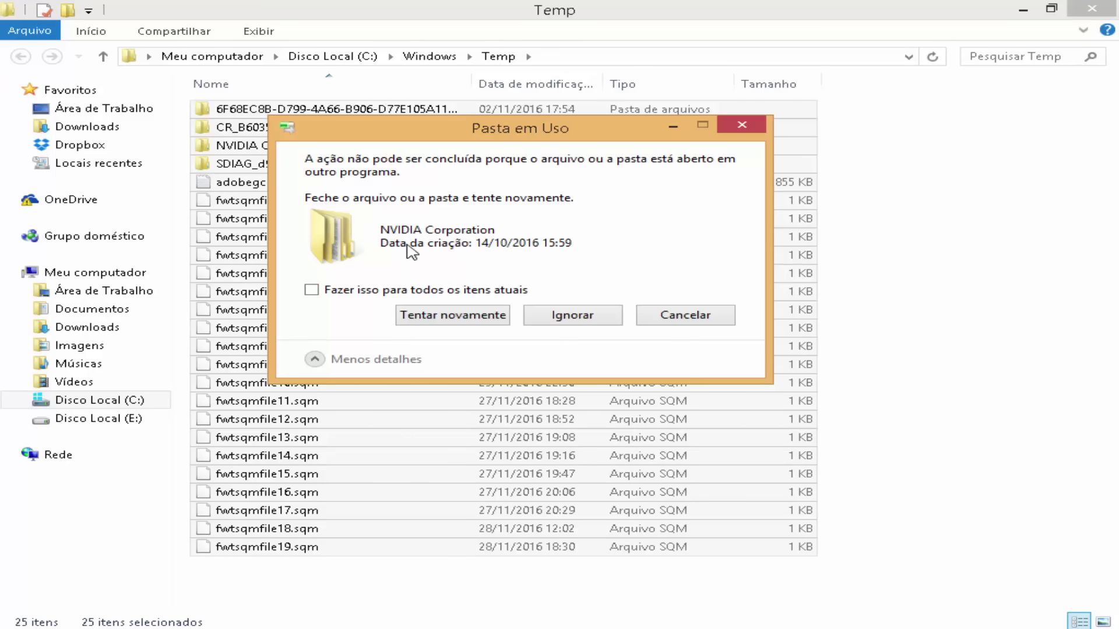
pyautogui.click(600, 327)
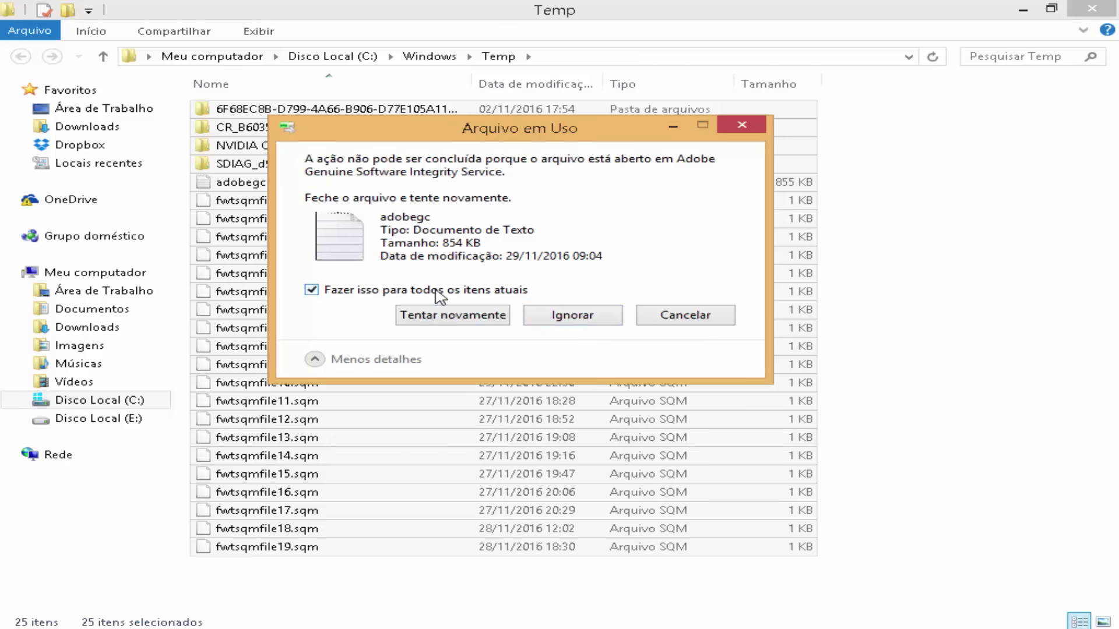
pyautogui.click(475, 318)
pyautogui.click(574, 317)
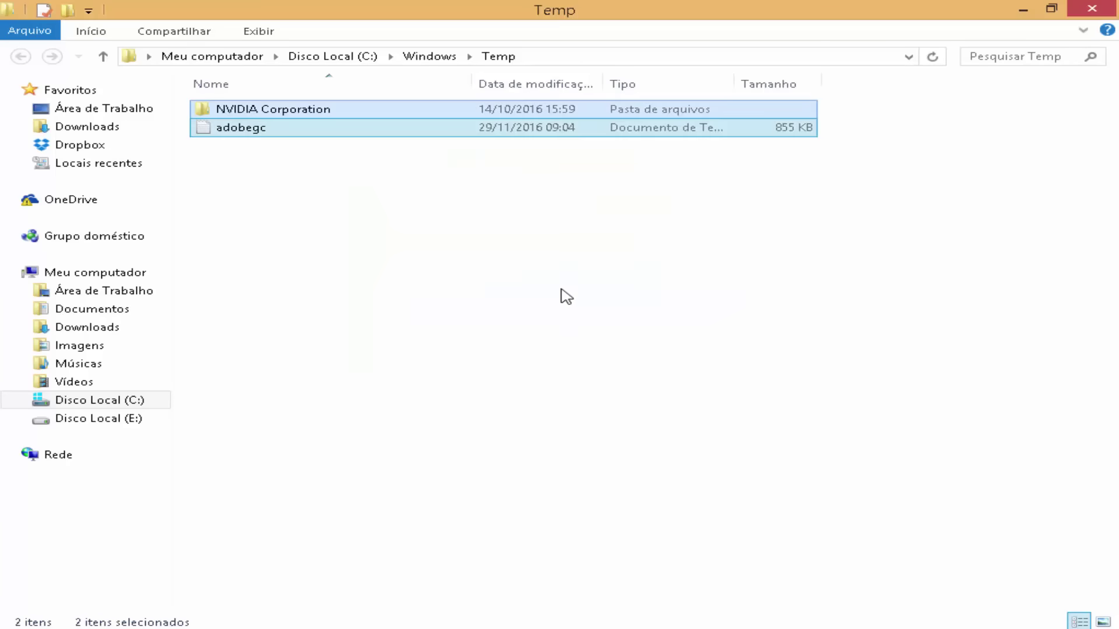
pyautogui.click(463, 226)
pyautogui.rightClick(466, 221)
pyautogui.click(571, 291)
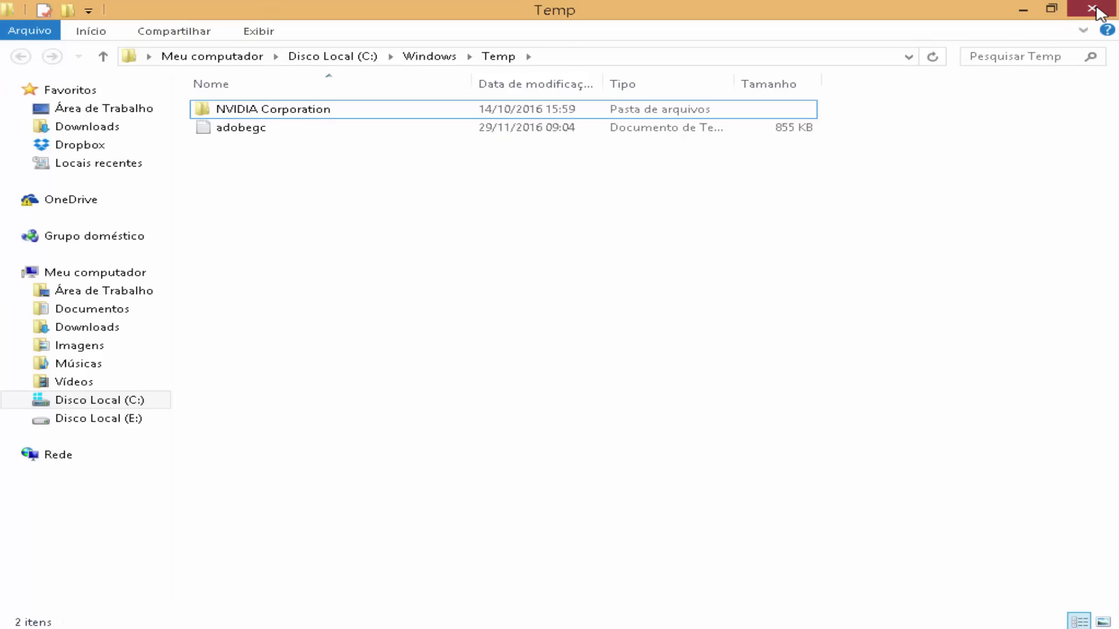
pyautogui.click(1092, 9)
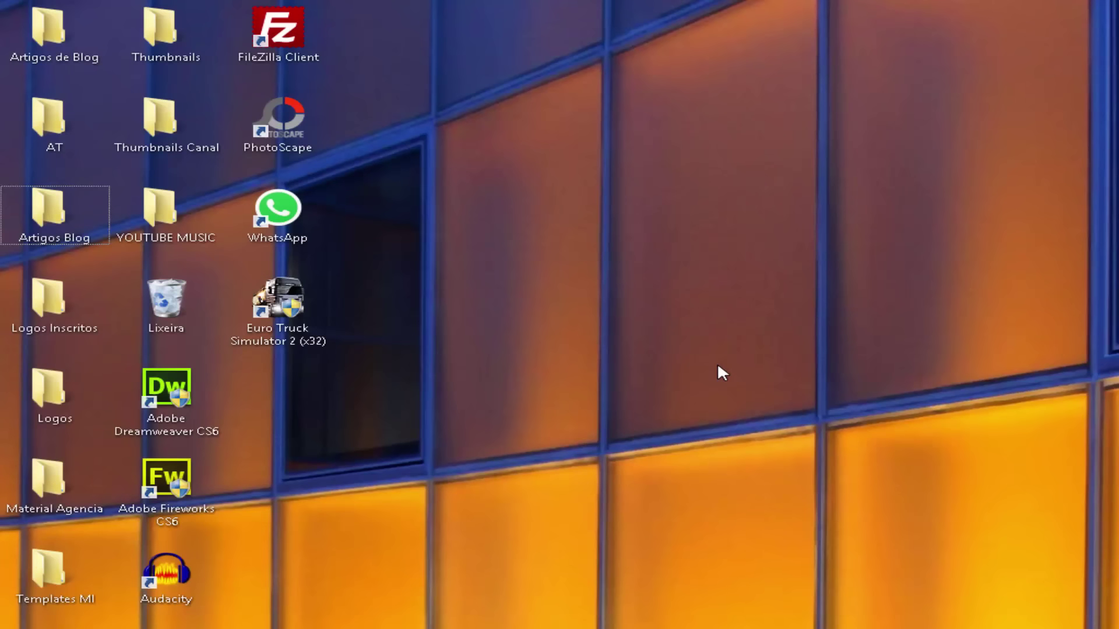
# Step: Open the user's temporary files folder with the run command %temp%
pyautogui.press('super+r')
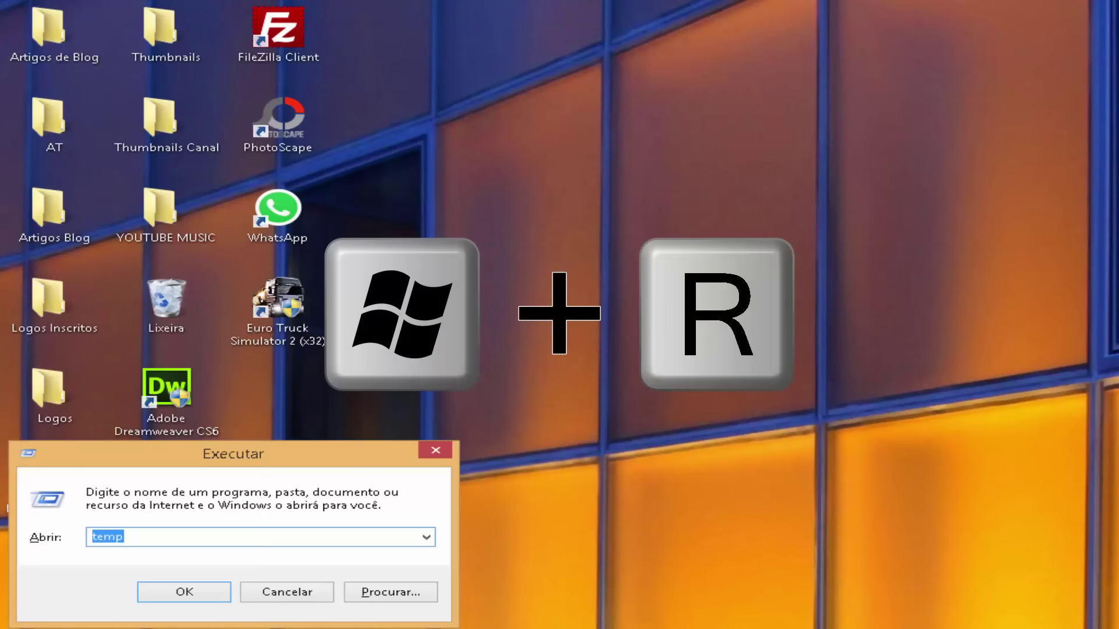
pyautogui.moveTo(330, 452); pyautogui.dragTo(782, 188)
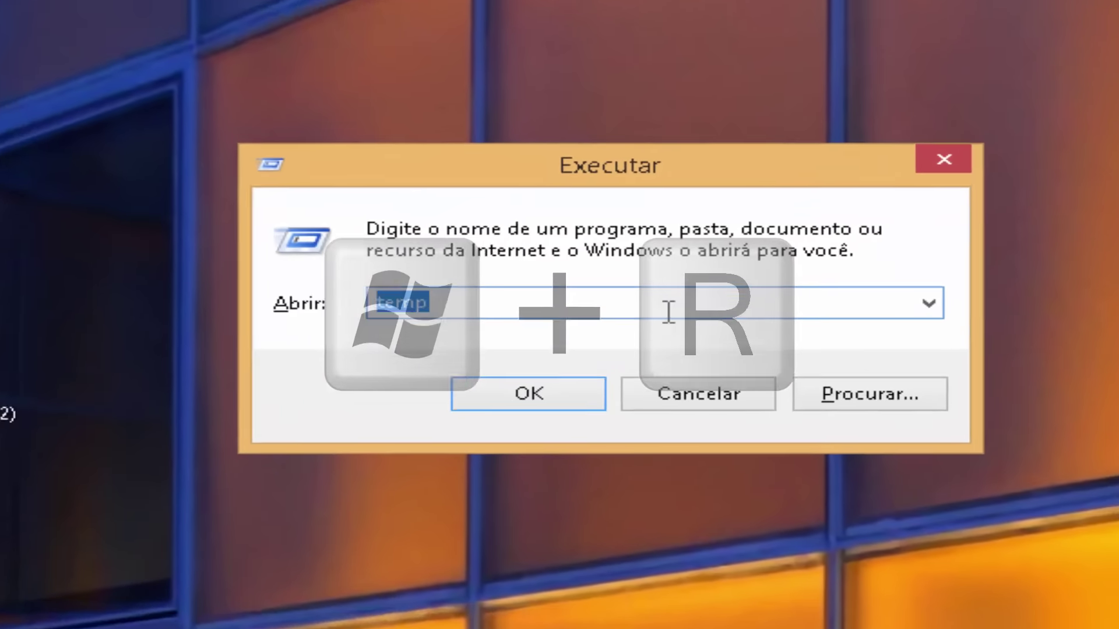
pyautogui.write('%temp%')
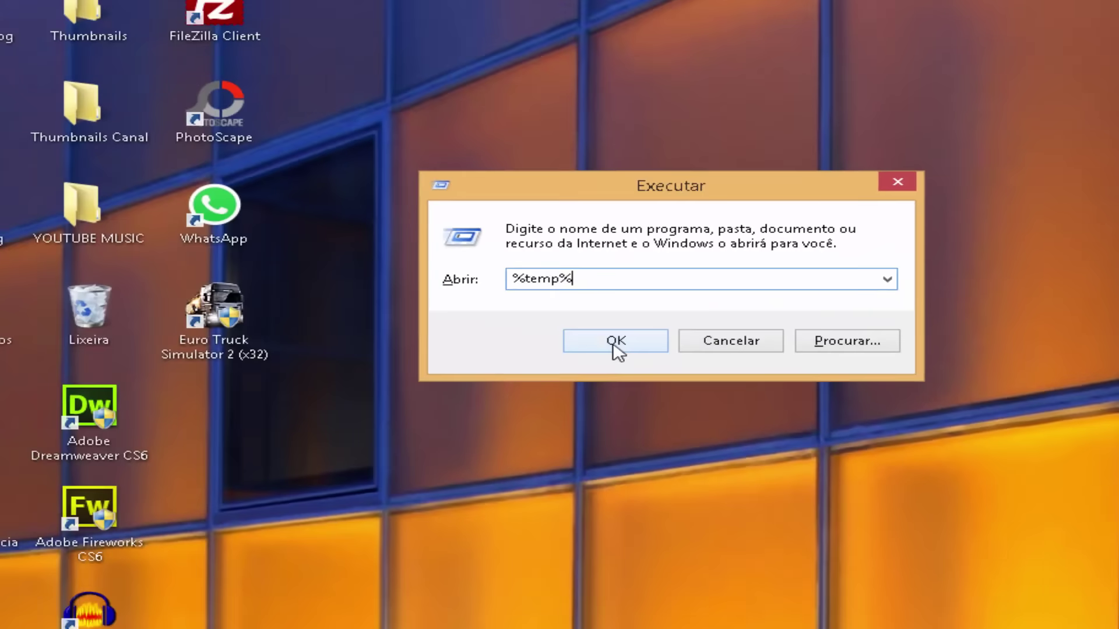
pyautogui.click(434, 450)
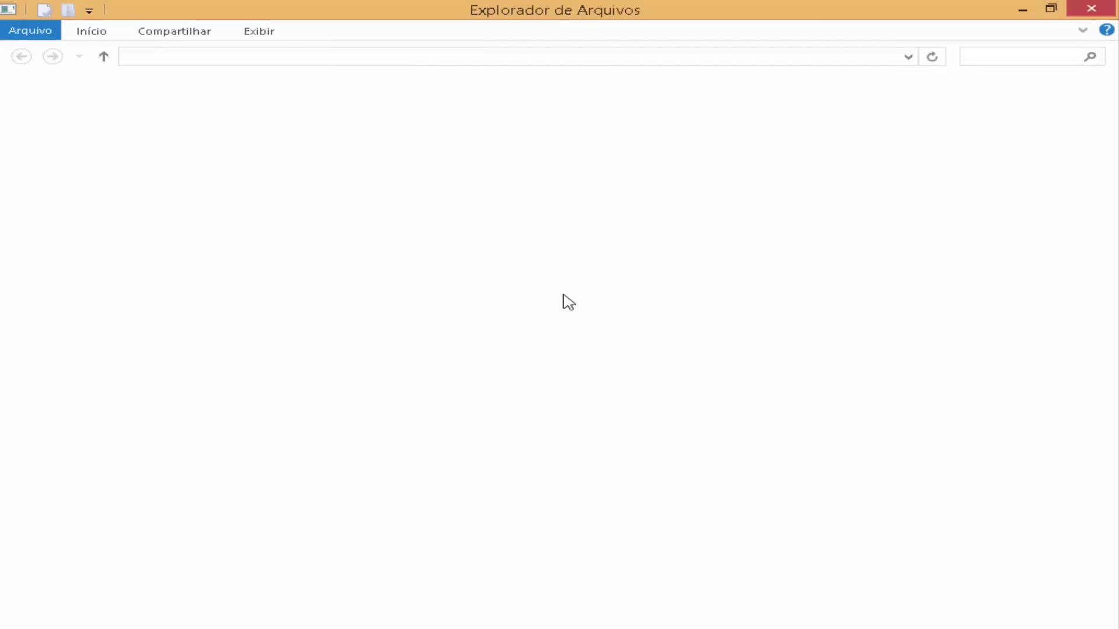
# Step: Delete all items in the user's Temp folder, continuing with administrator permission
pyautogui.click(493, 200)
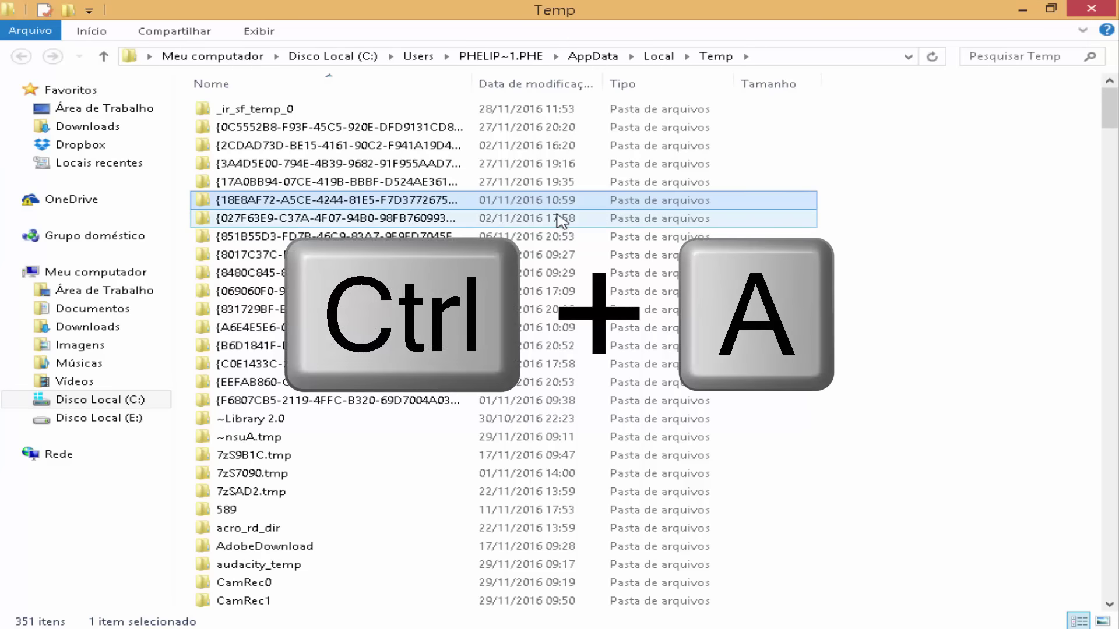
pyautogui.hotkey('ctrl', 'a')
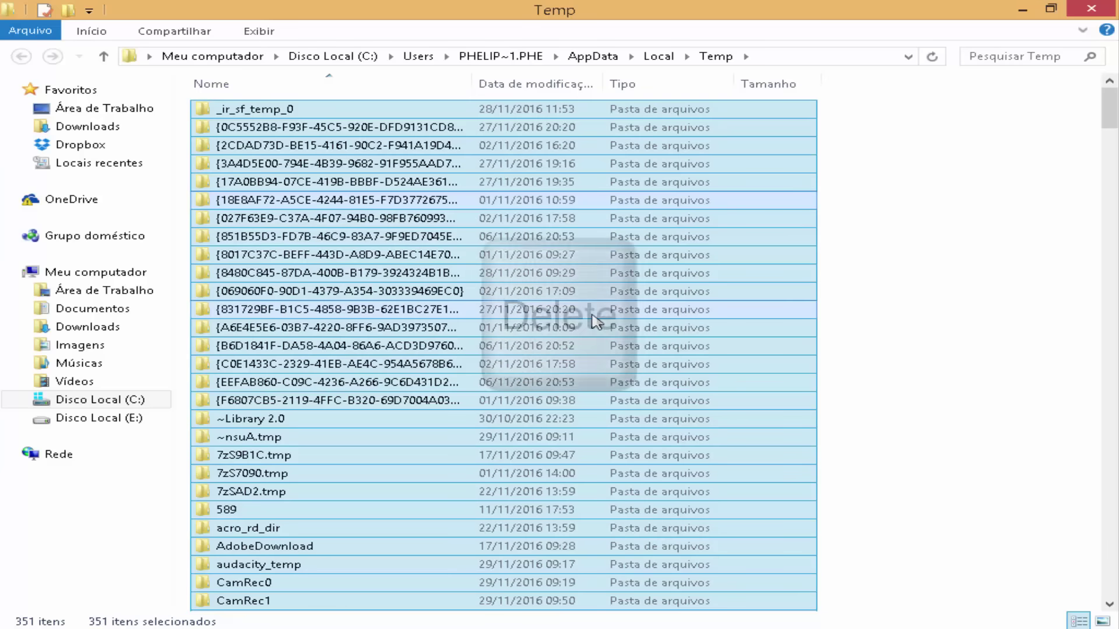
pyautogui.press('Delete')
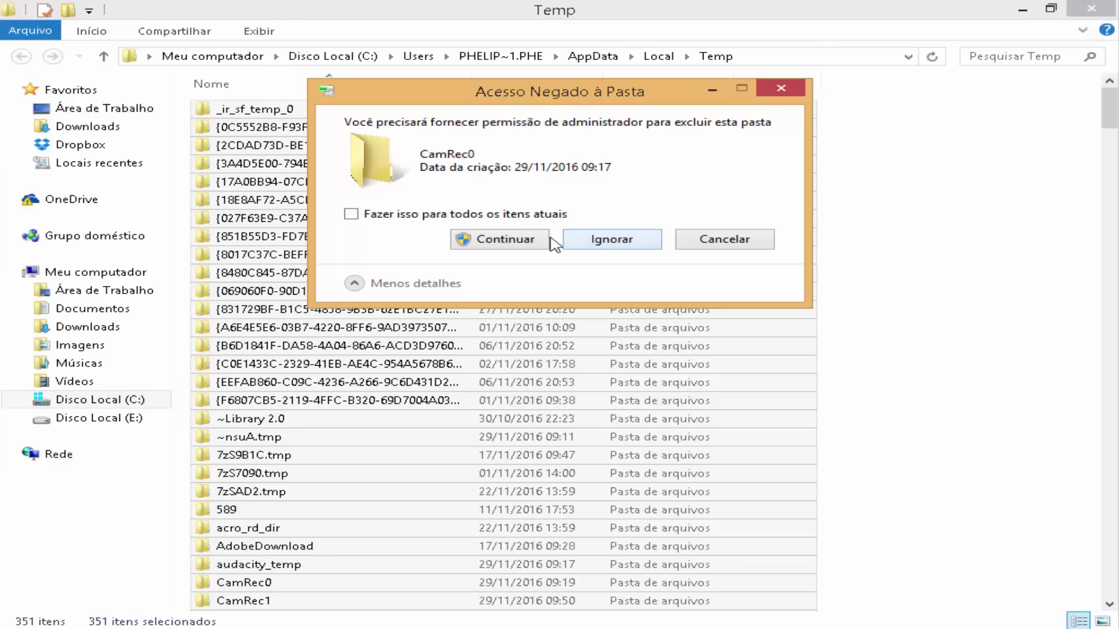
pyautogui.click(502, 220)
pyautogui.click(523, 243)
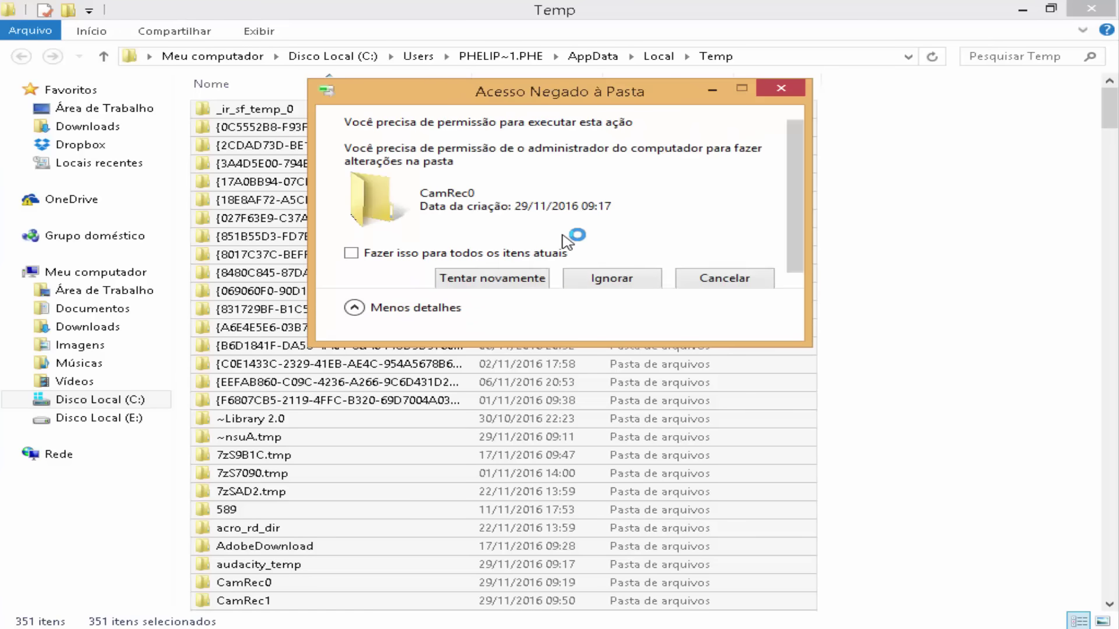
# Step: Skip CamRec0, CamRec1 and all other items that cannot be deleted, and close the user's Temp folder
pyautogui.click(609, 275)
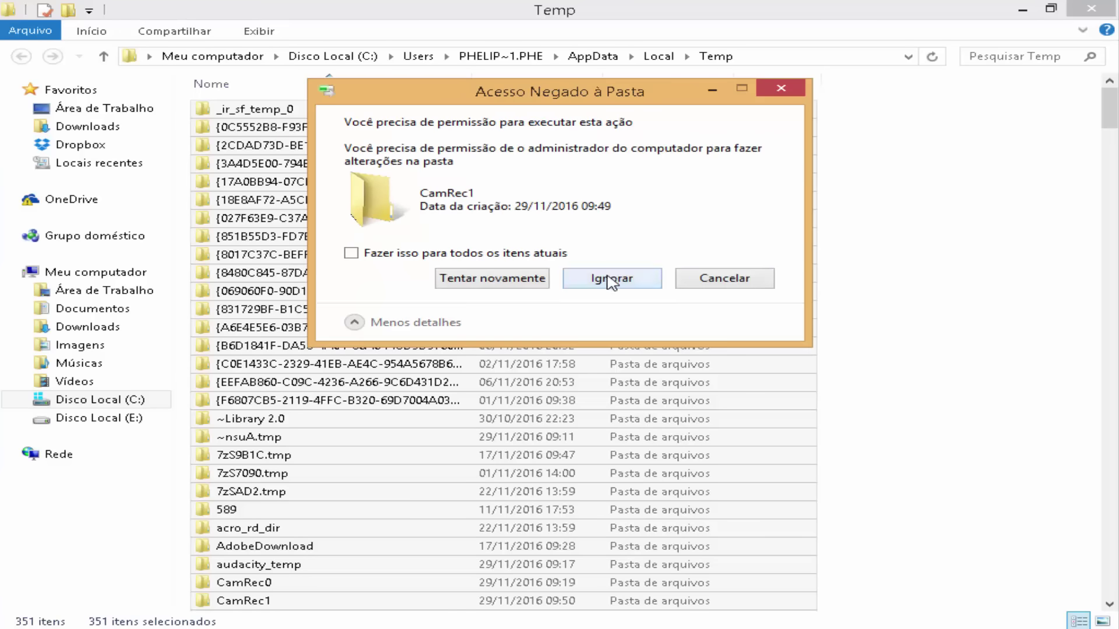
pyautogui.click(607, 280)
pyautogui.click(541, 253)
pyautogui.click(609, 280)
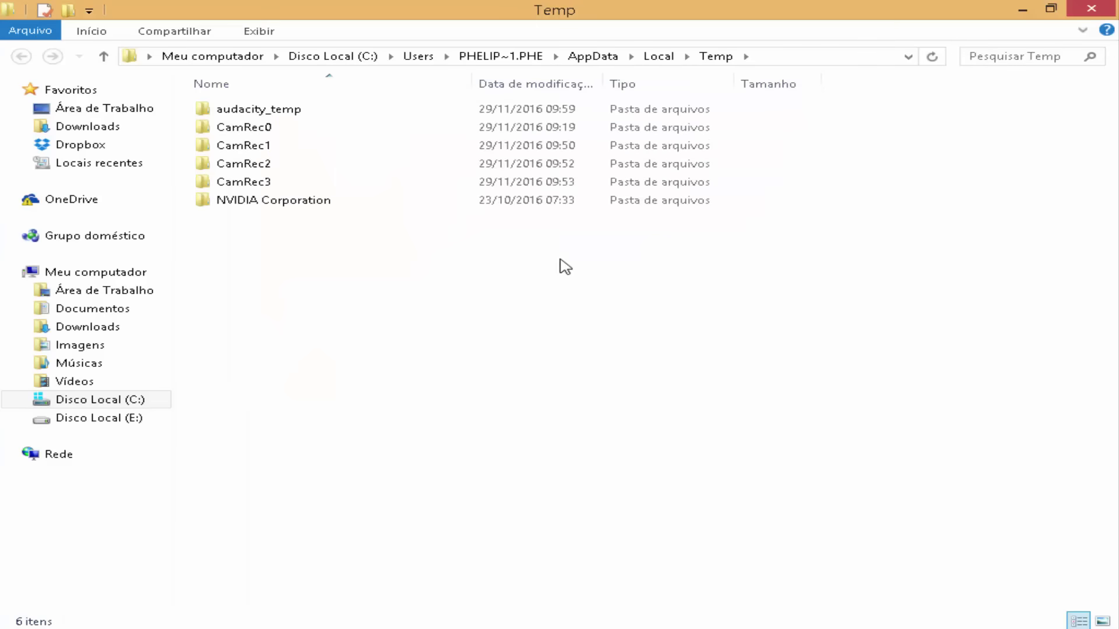
pyautogui.click(1081, 10)
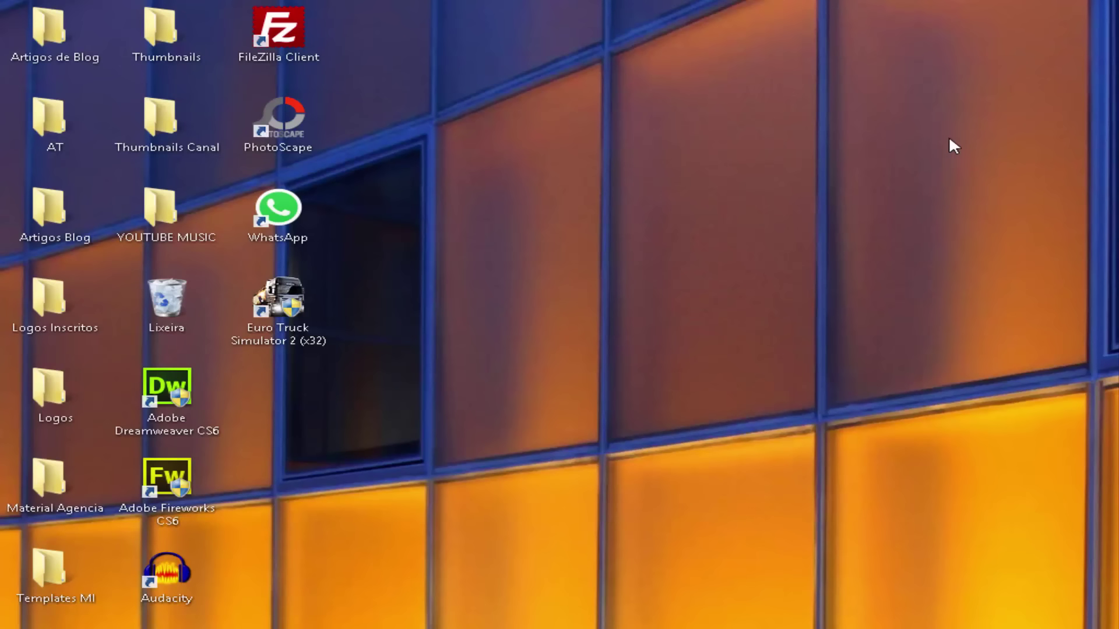
# Step: Open the Windows Prefetch folder with the run command prefetch
pyautogui.press('super+r')
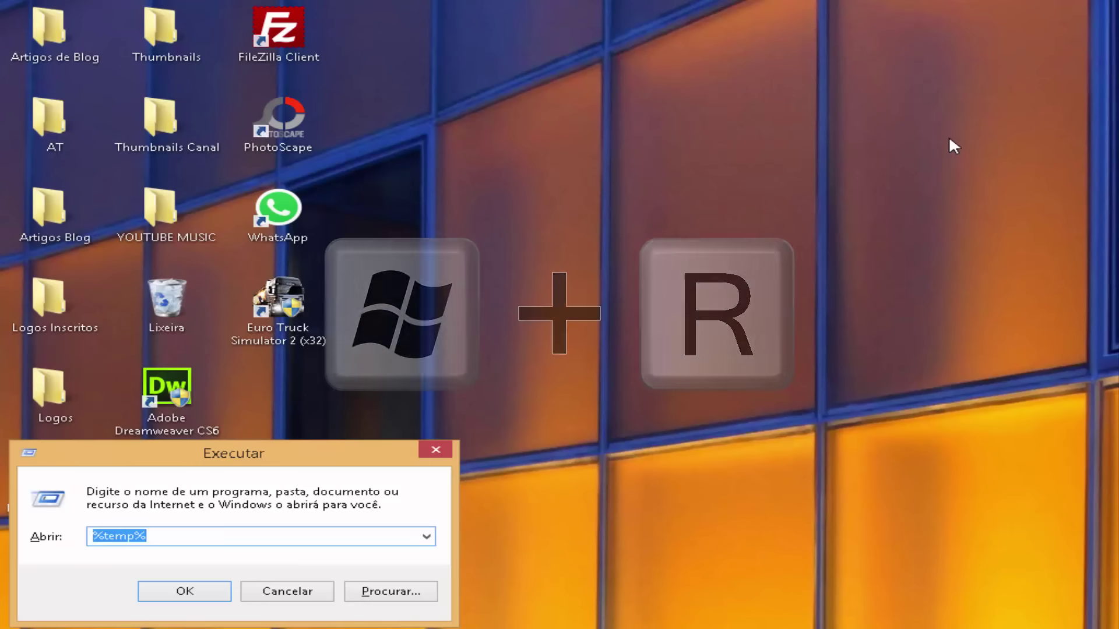
pyautogui.write('prefetch')
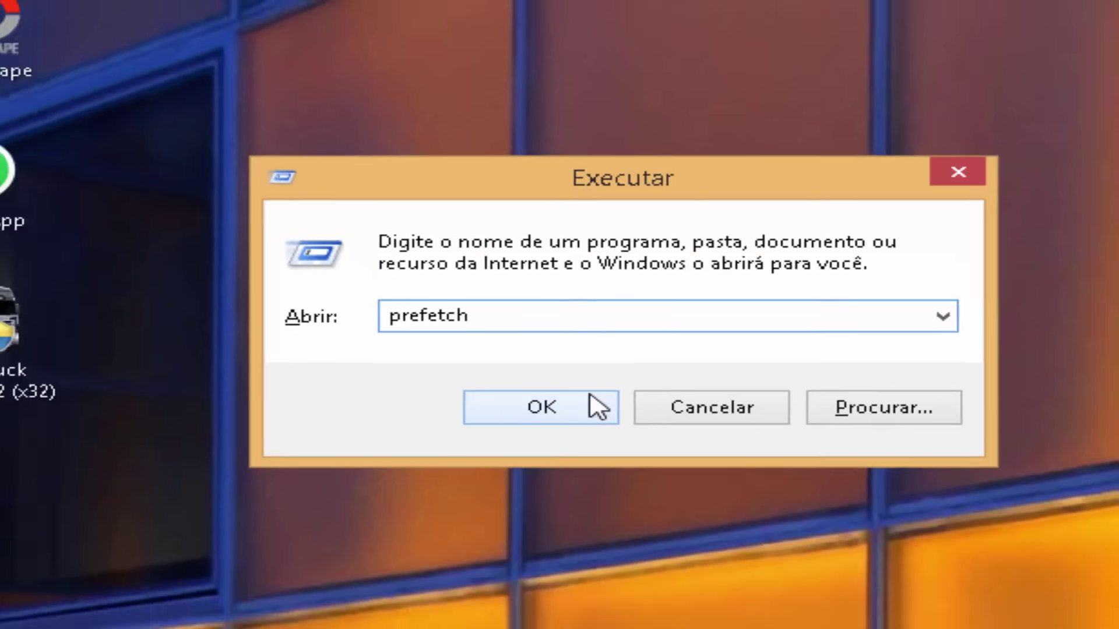
pyautogui.click(515, 478)
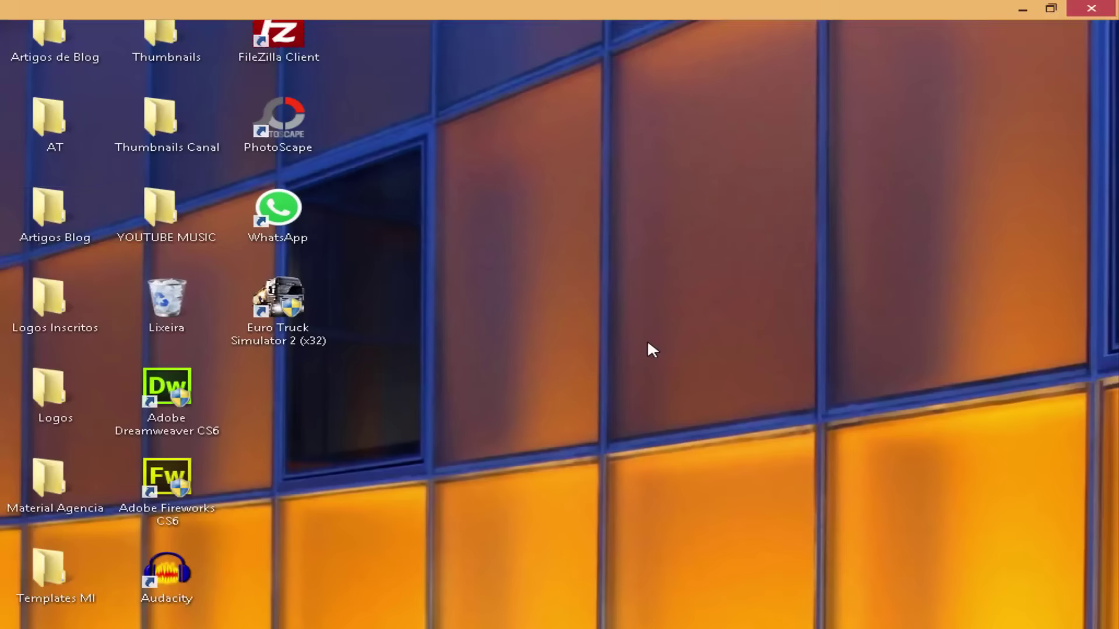
pyautogui.click(606, 350)
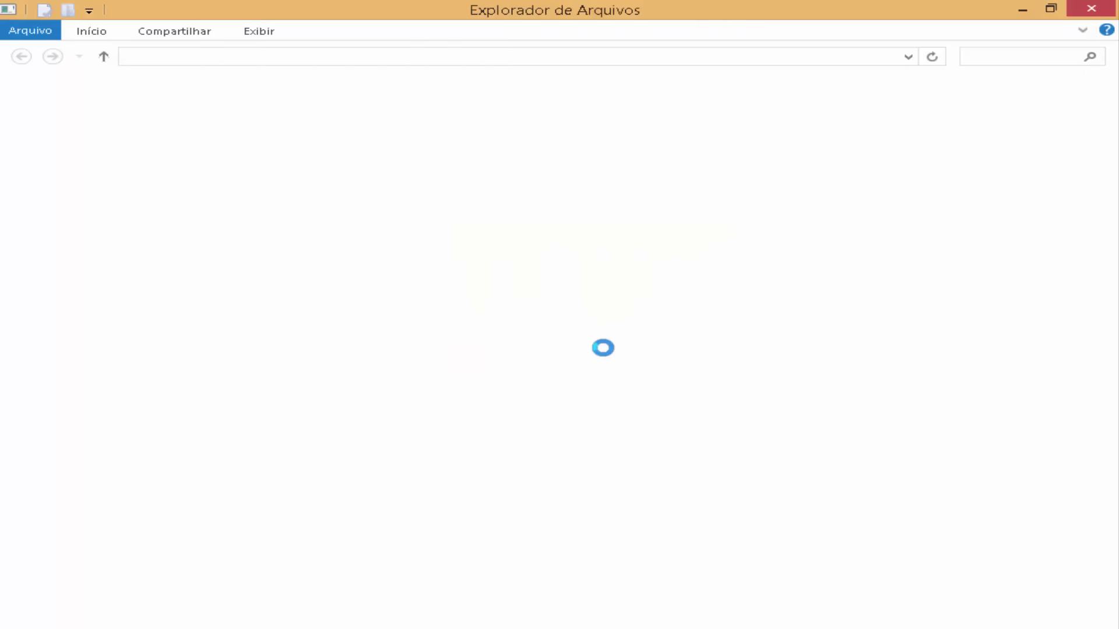
# Step: Delete all items in the Prefetch folder and close the folder
pyautogui.click(487, 243)
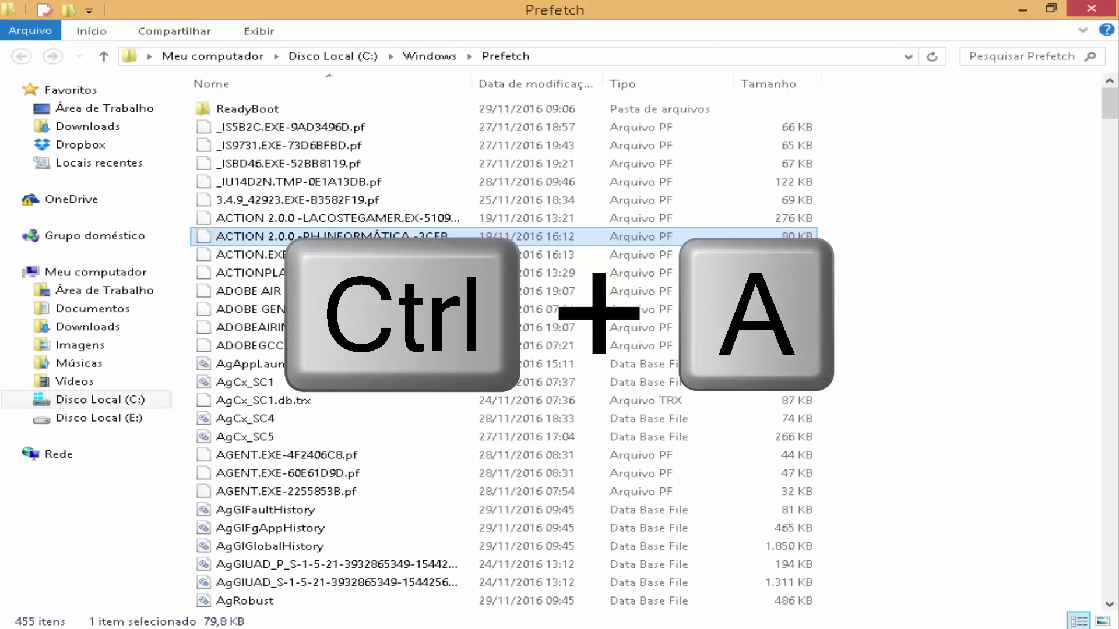
pyautogui.hotkey('ctrl', 'a')
pyautogui.press('Delete')
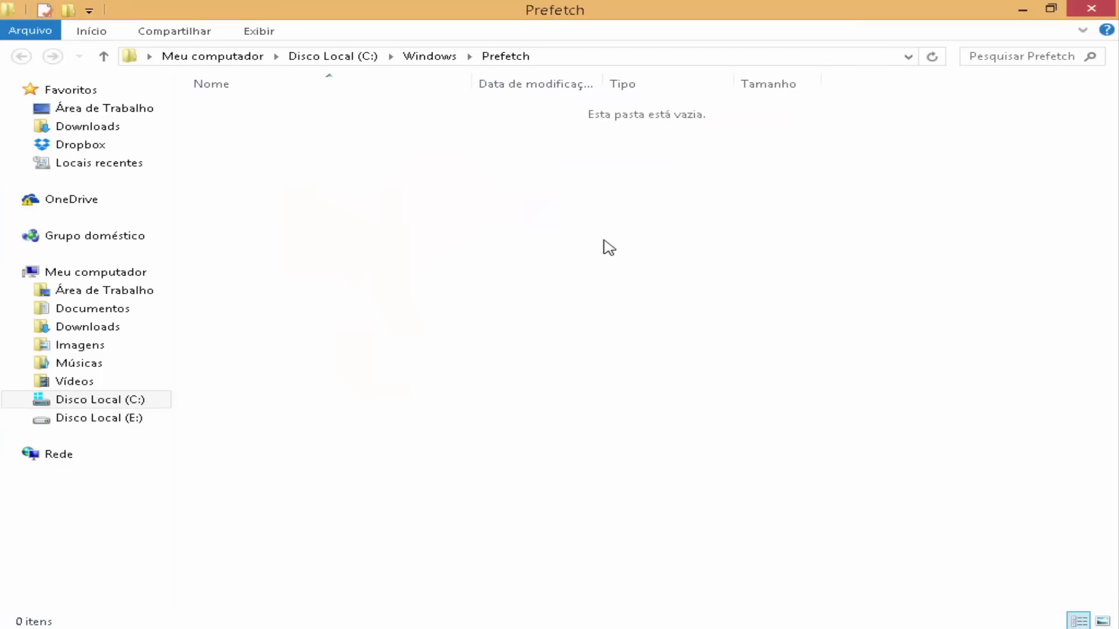
pyautogui.click(1091, 8)
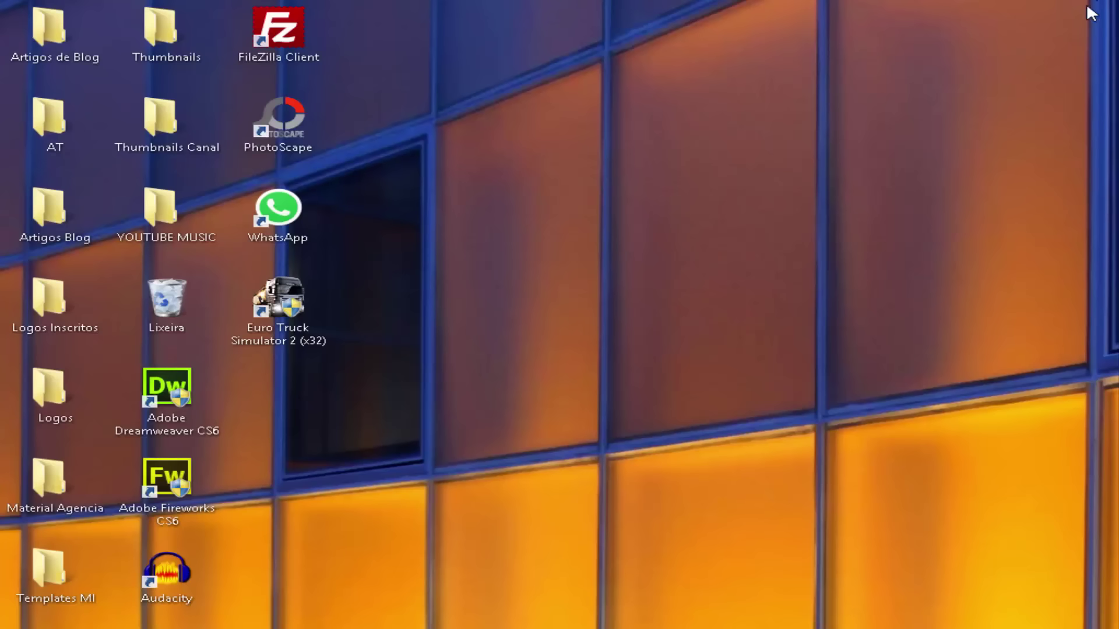
# Step: Empty the Recycle Bin (Lixeira), continuing with administrator permission for all current items
pyautogui.click(174, 305)
pyautogui.rightClick(174, 305)
pyautogui.click(192, 328)
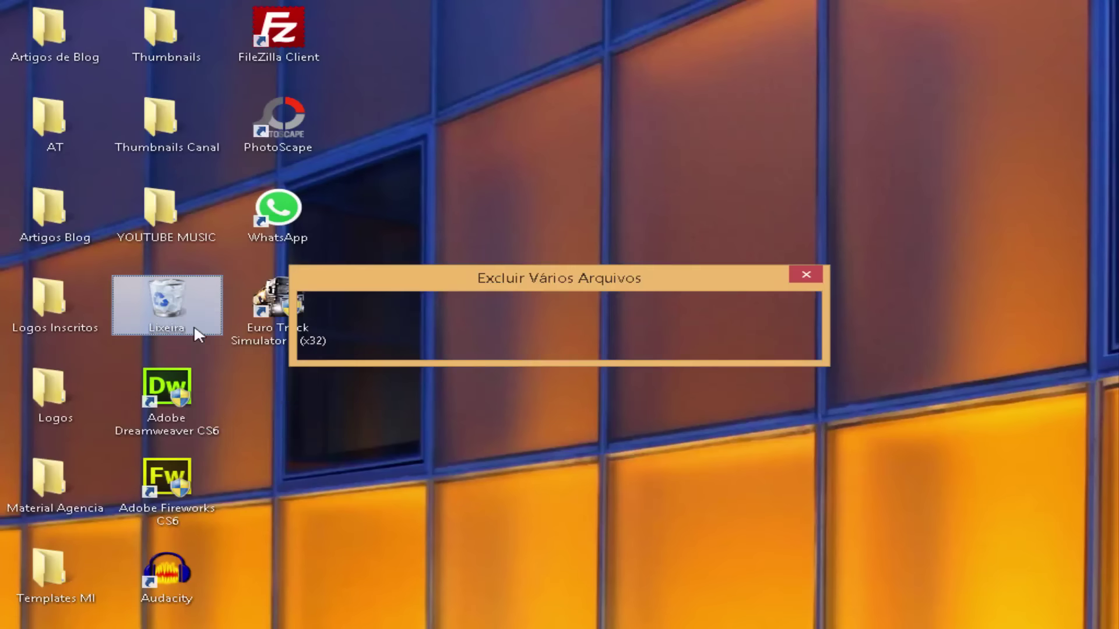
pyautogui.click(680, 339)
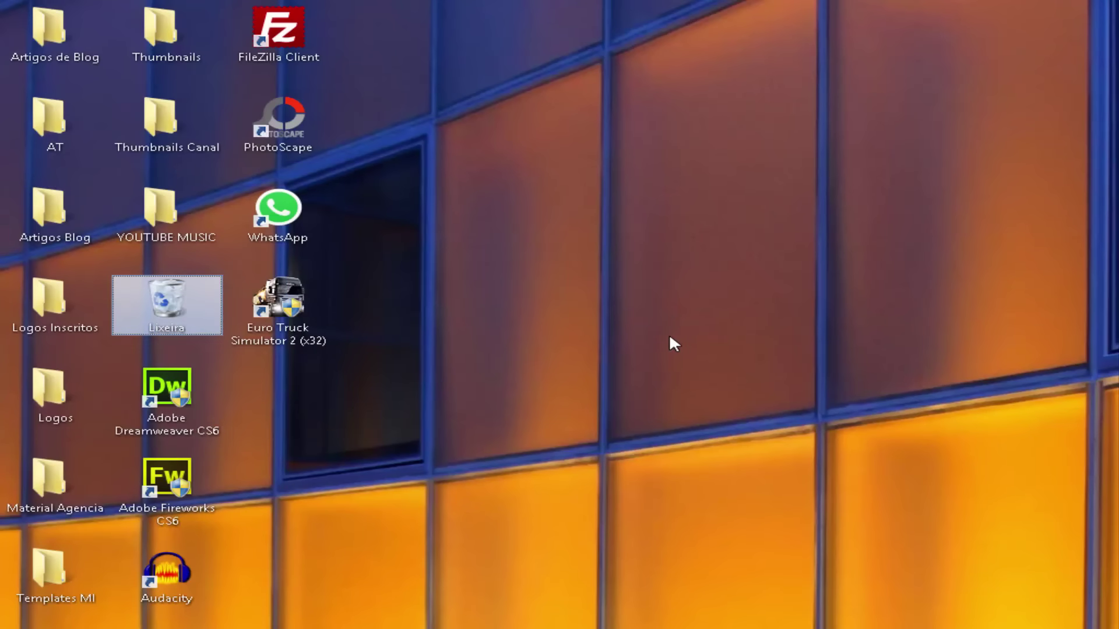
pyautogui.click(473, 215)
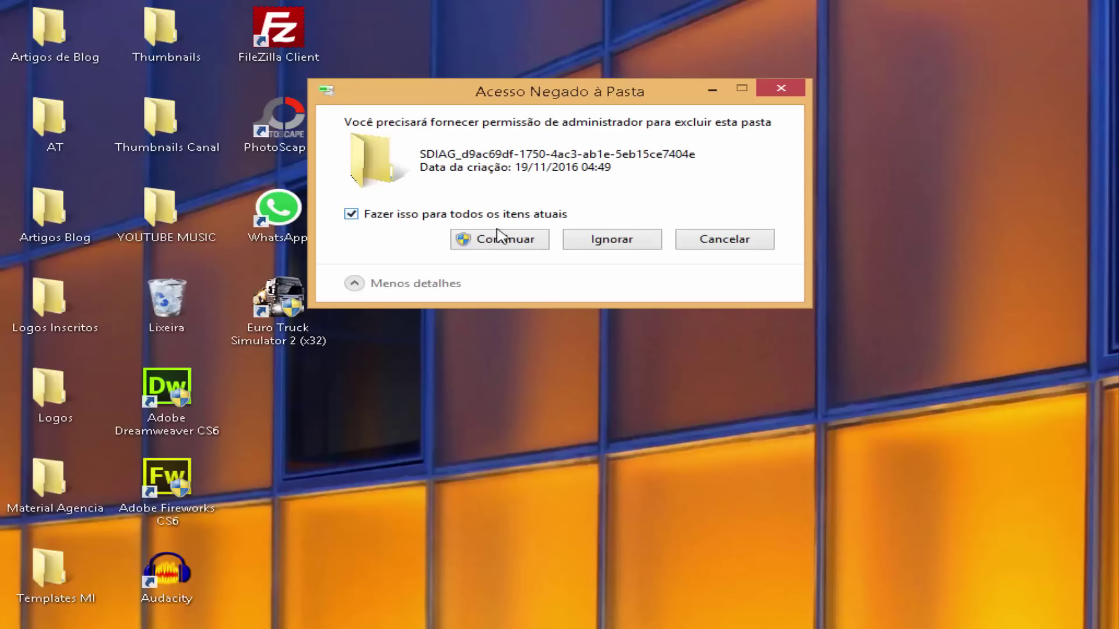
pyautogui.click(500, 236)
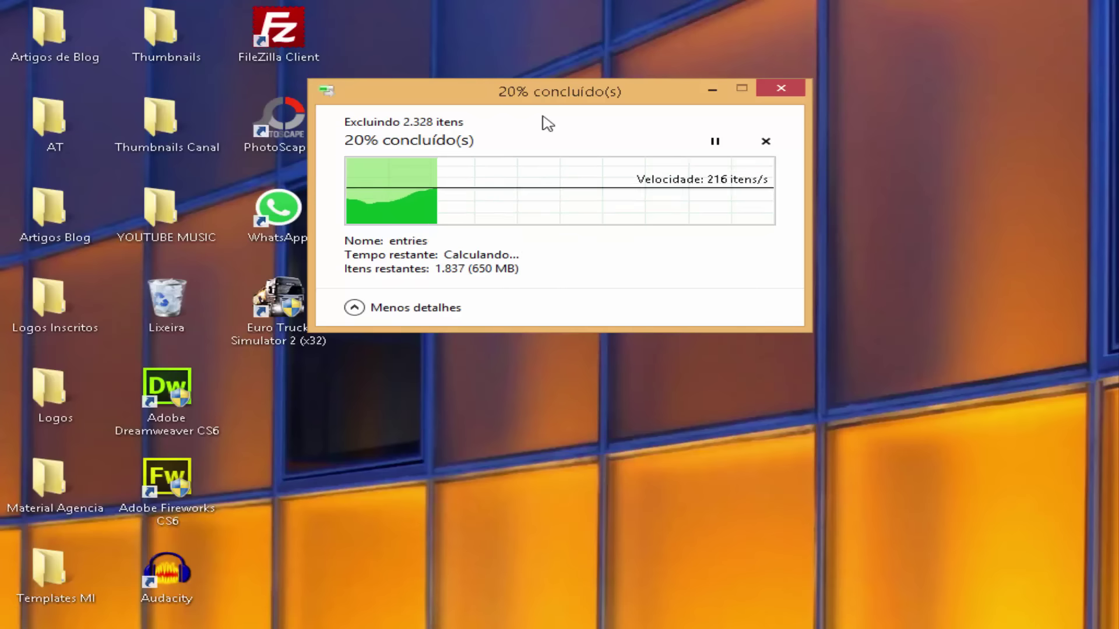
pyautogui.moveTo(545, 101); pyautogui.dragTo(623, 136)
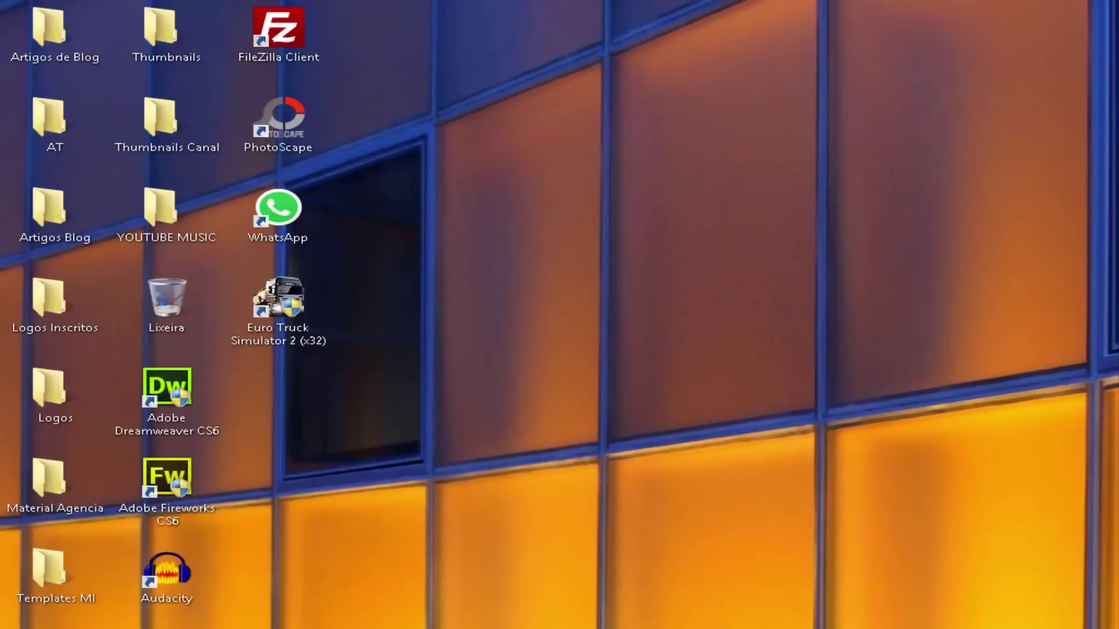
# Step: Open Task Manager (Gerenciador de Tarefas) from the taskbar and show the detailed process list (Detalhes)
pyautogui.rightClick(717, 628)
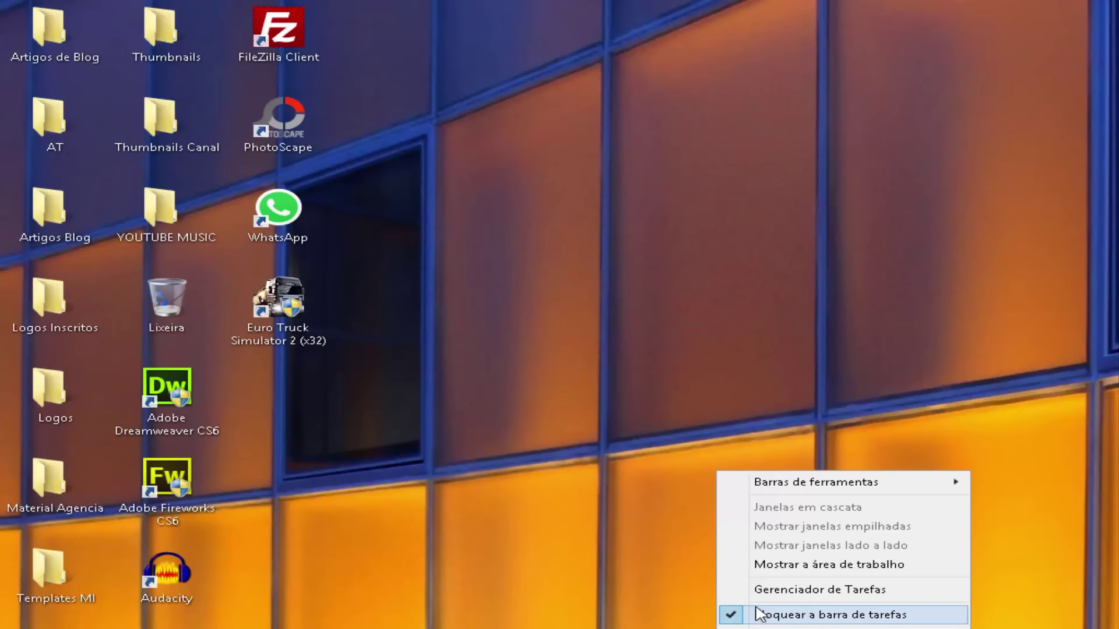
pyautogui.click(786, 592)
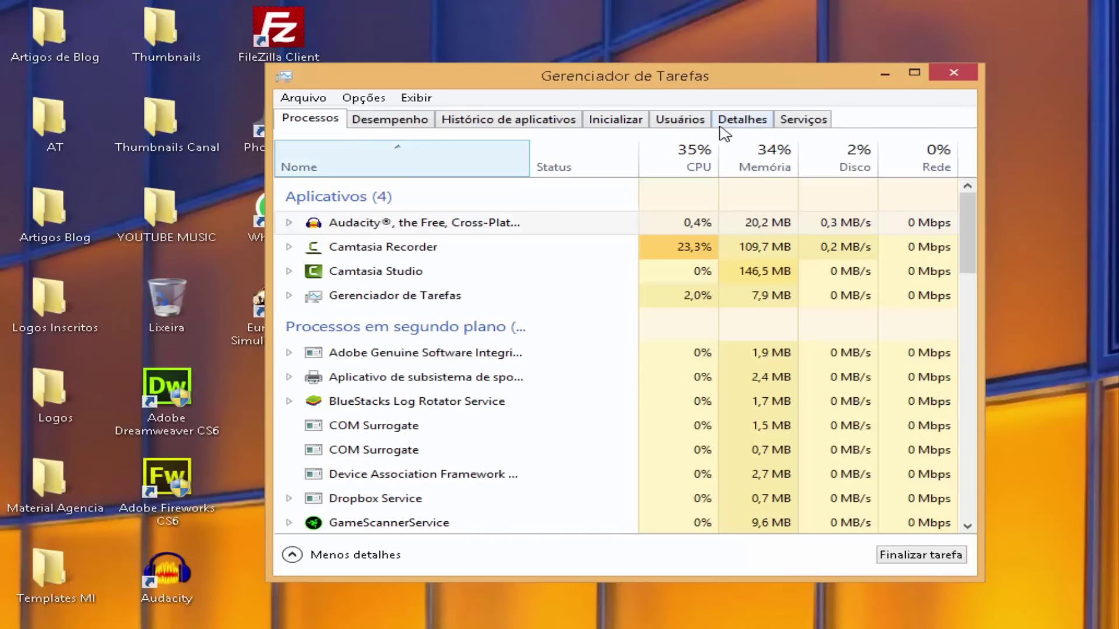
pyautogui.click(764, 120)
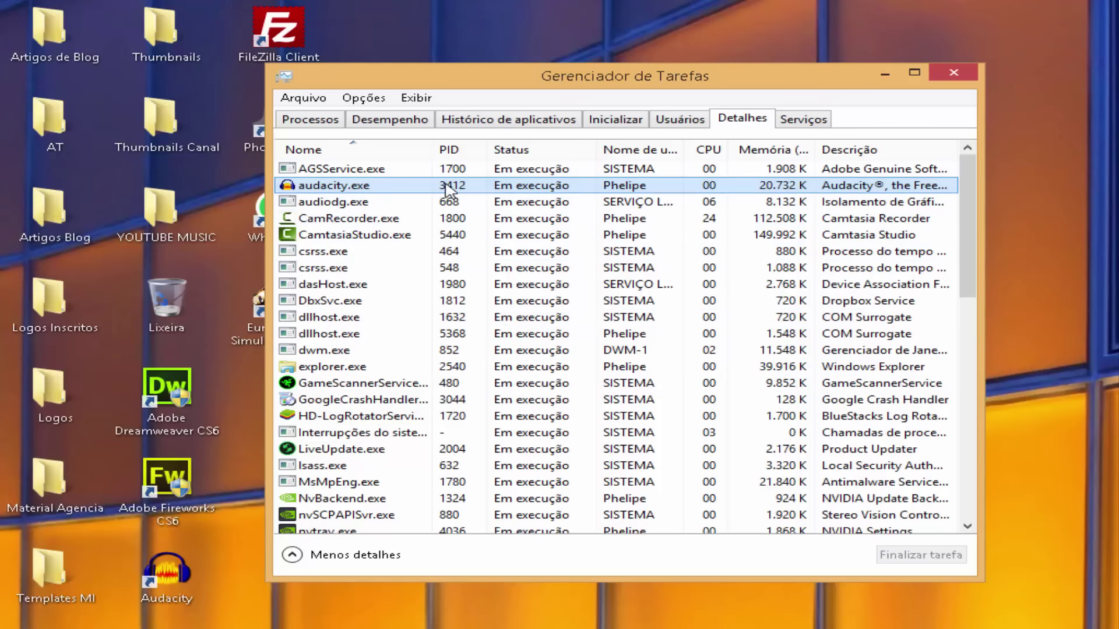
# Step: Display the priority levels offered for the audacity.exe process and dismiss them without choosing one
pyautogui.rightClick(377, 186)
pyautogui.moveTo(489, 245)
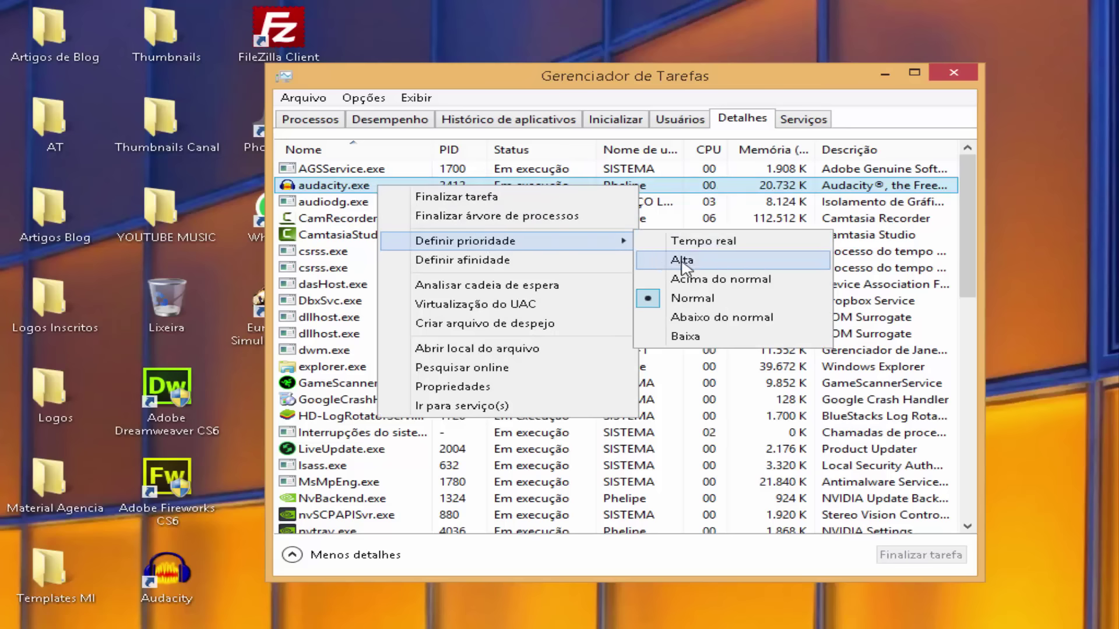
pyautogui.click(822, 554)
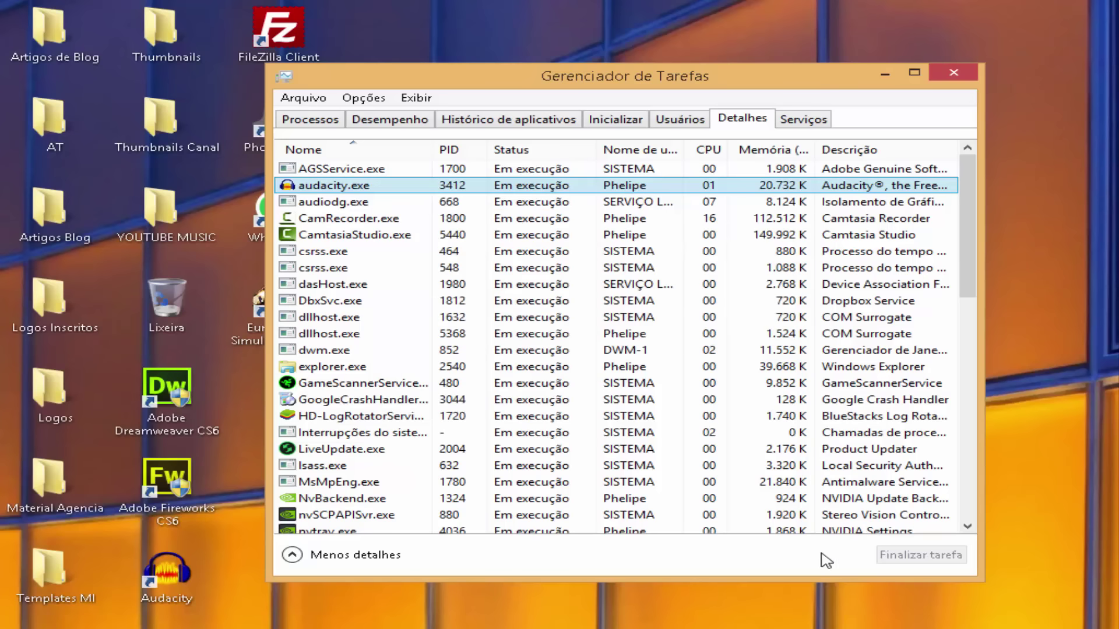